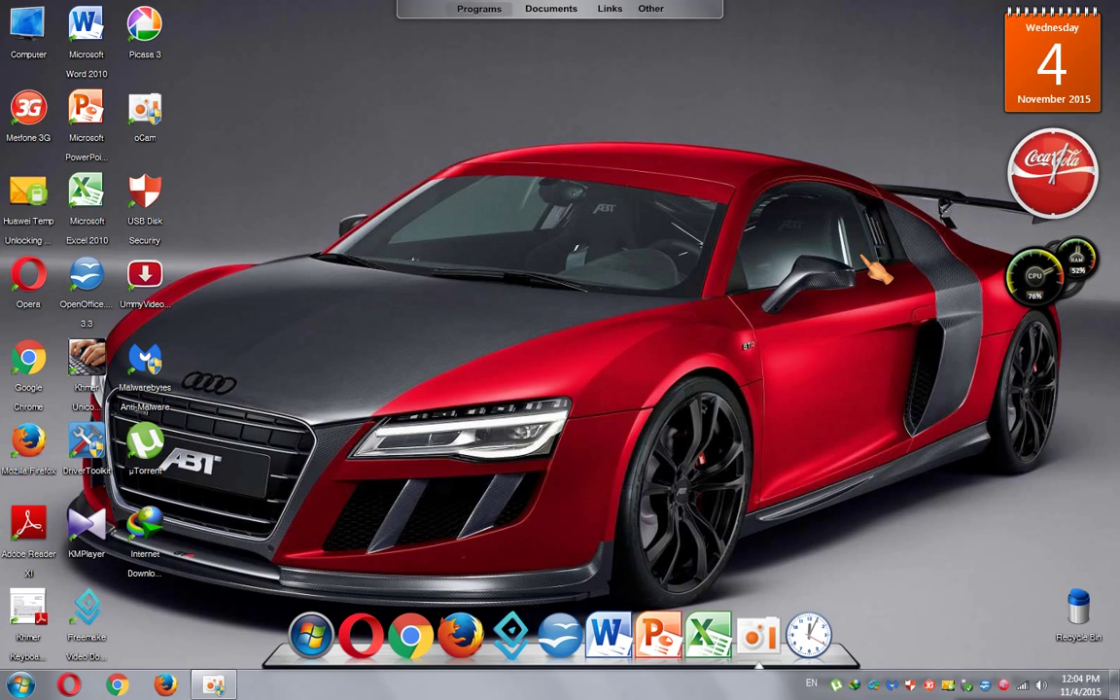
In Opera, open FileHippo's uTorrent 3.4.6 Beta 41280 page and request the latest version's download.
click(70, 685)
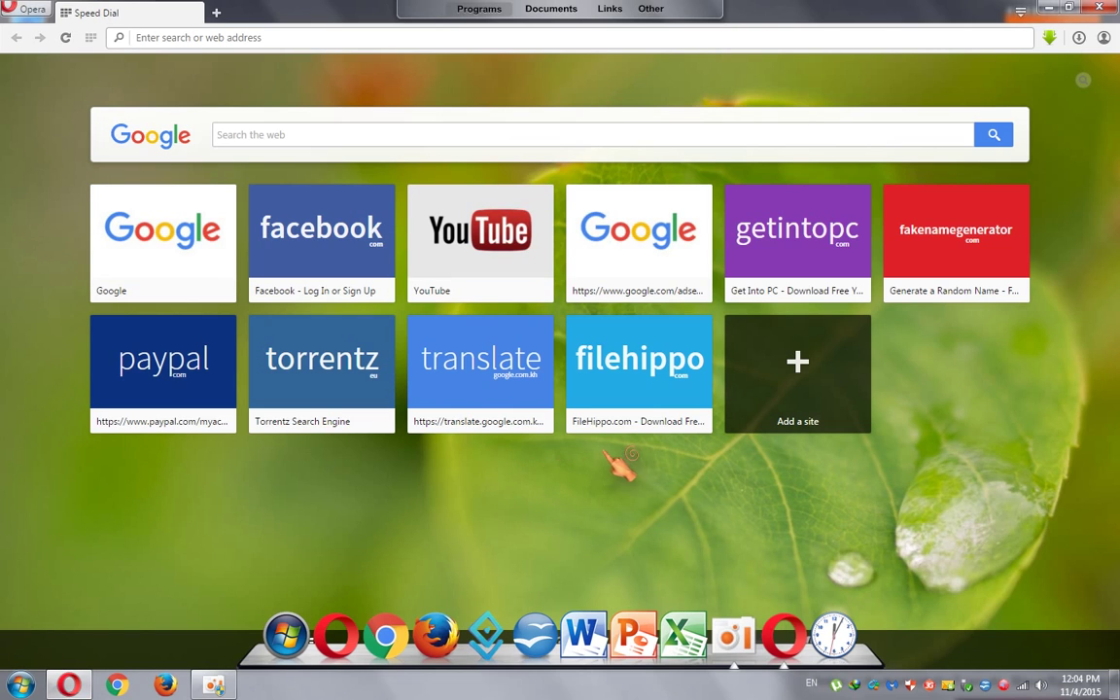
click(637, 393)
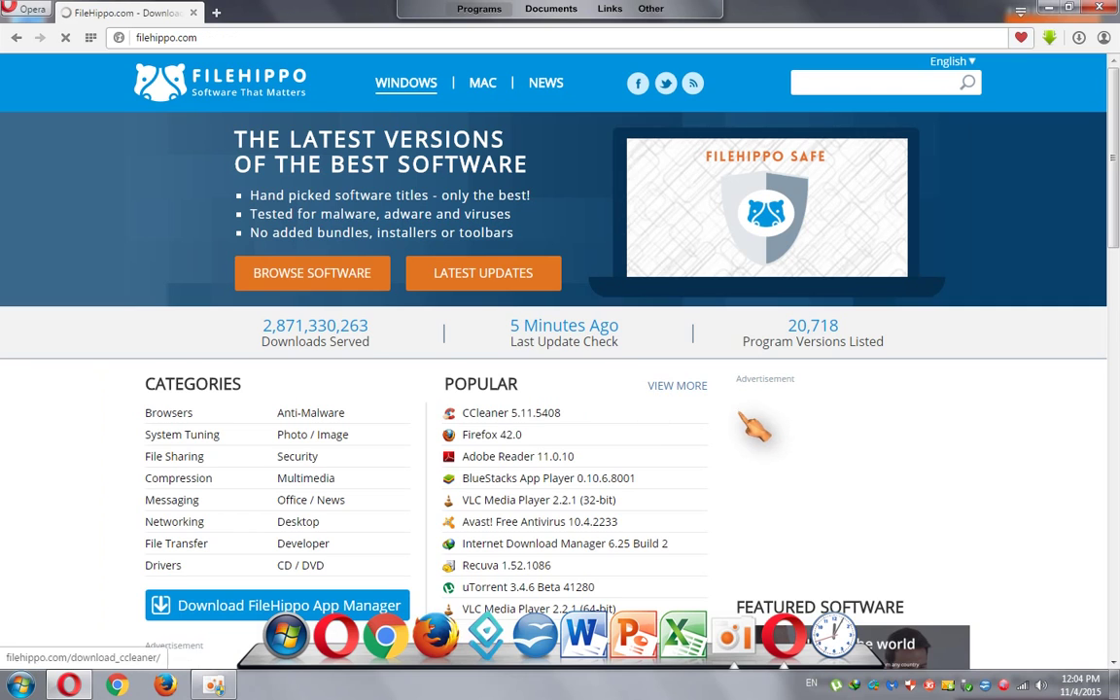
scroll(724, 418, down, 2)
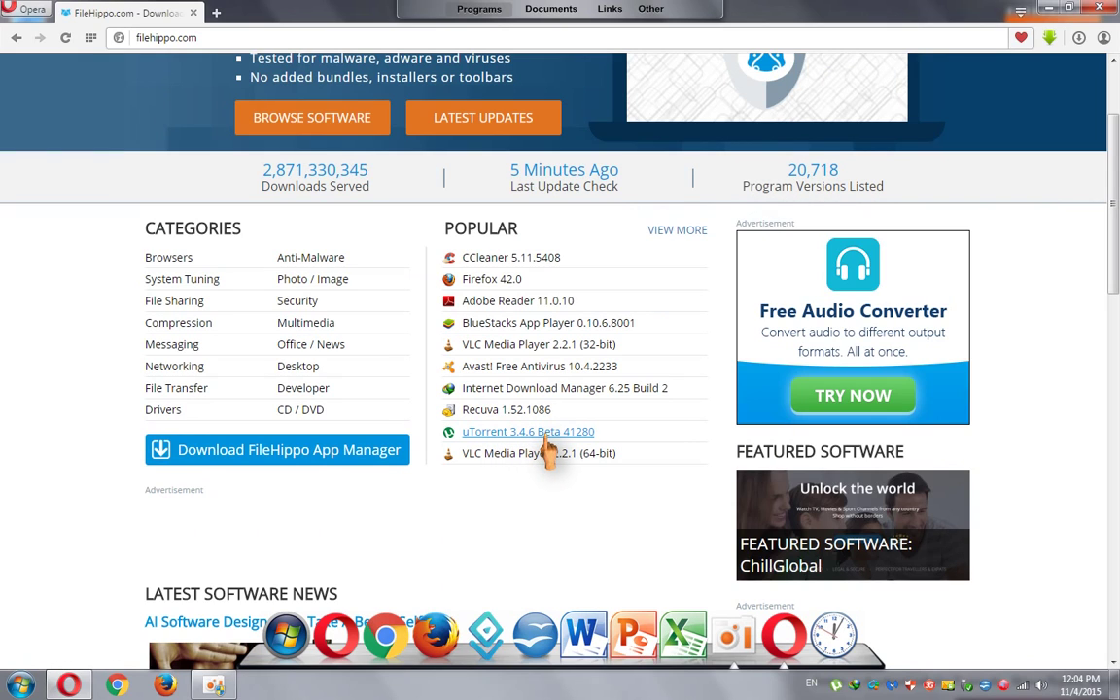
click(551, 439)
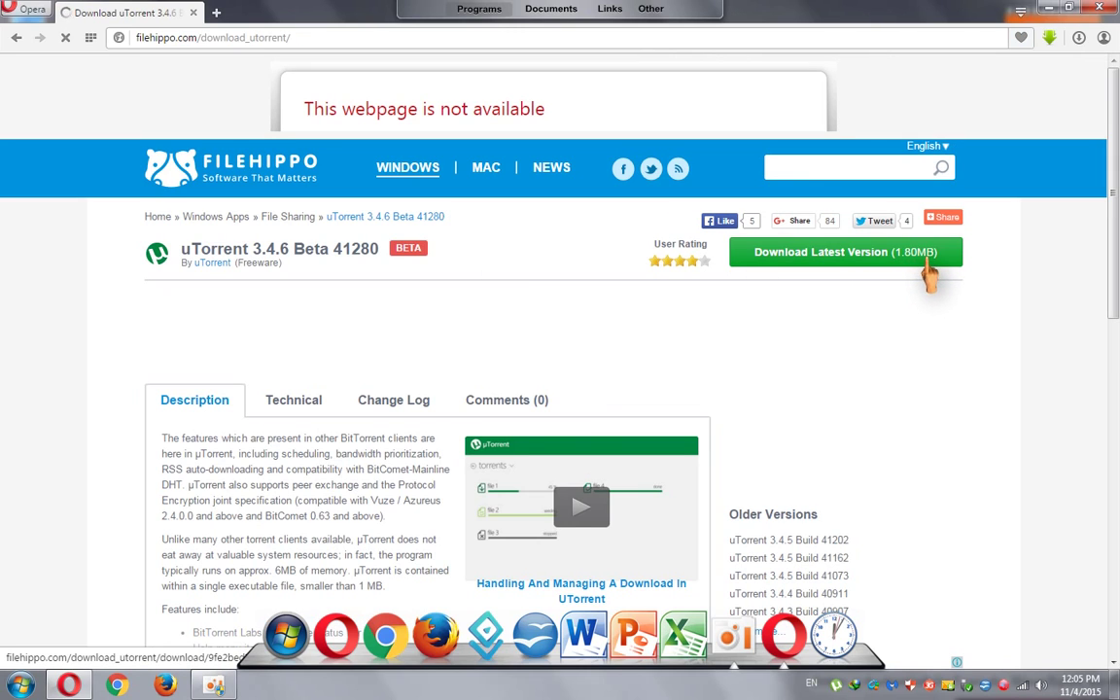
click(825, 256)
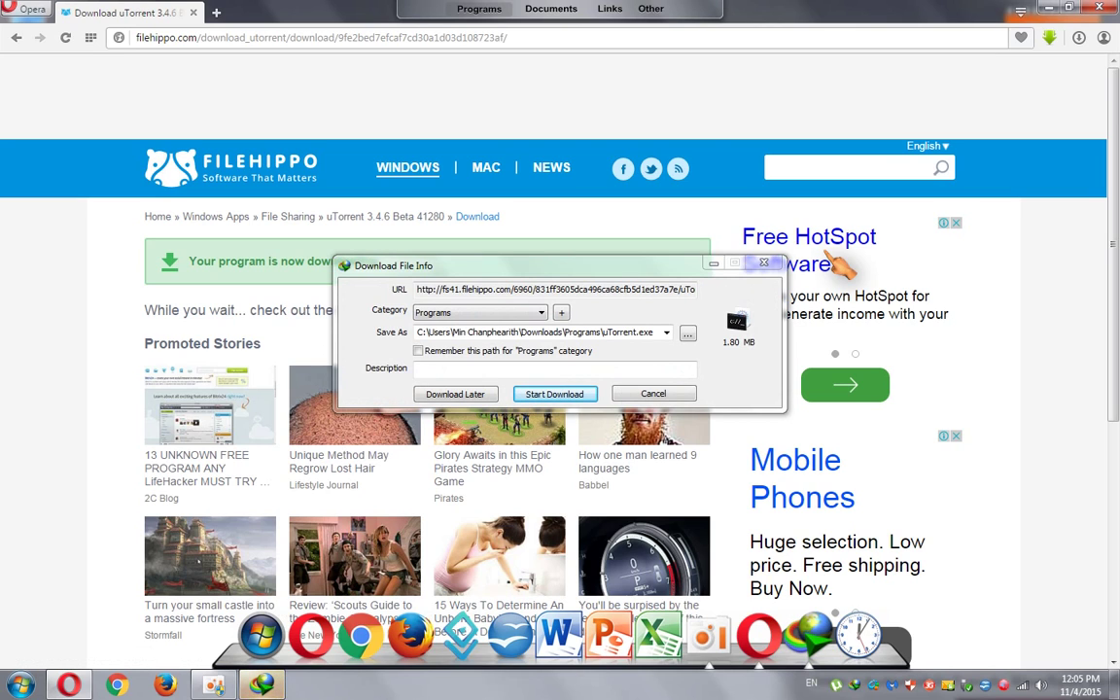
Download uTorrent.exe into the Pictures library and close the completed download's dialog.
click(688, 332)
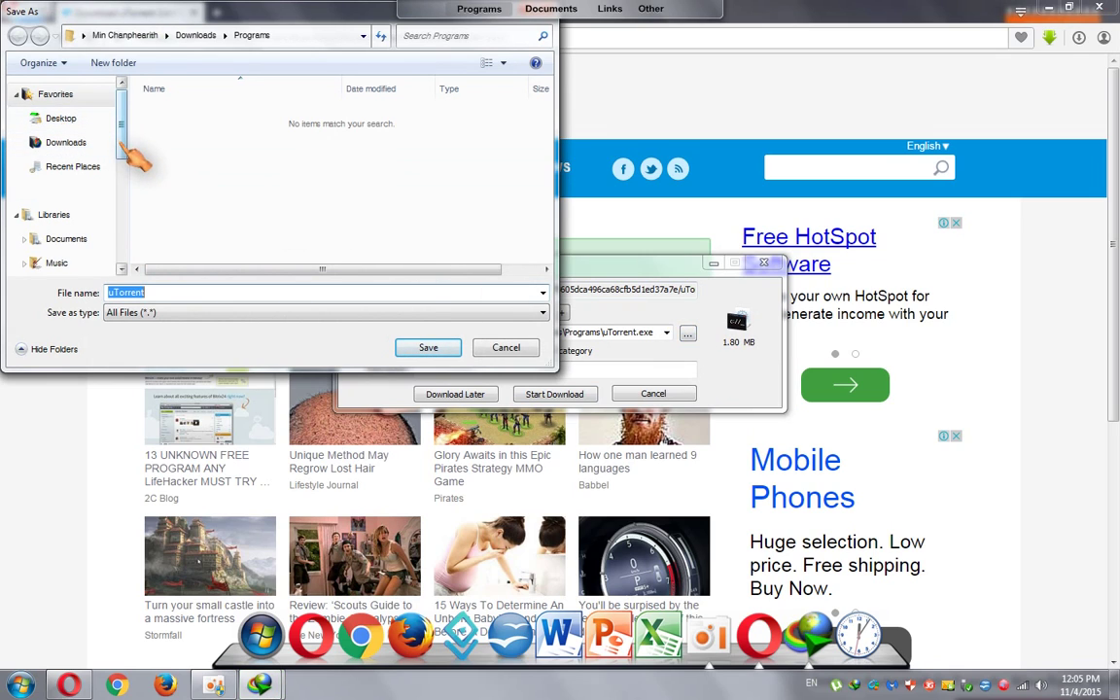
scroll(134, 170, down, 2)
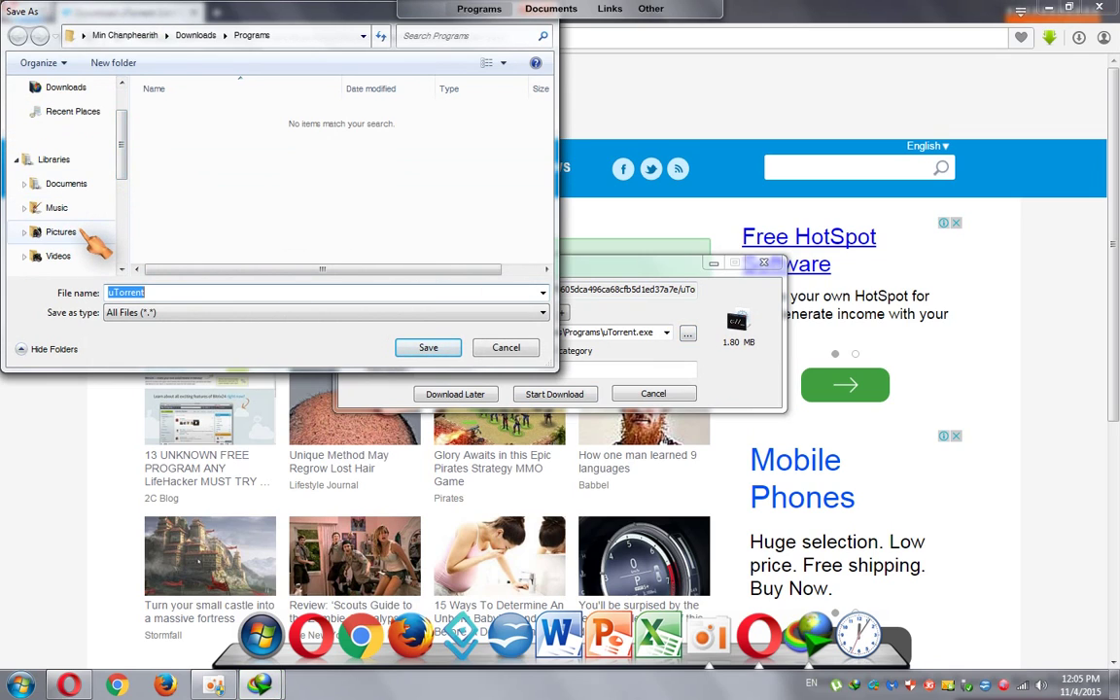
click(86, 235)
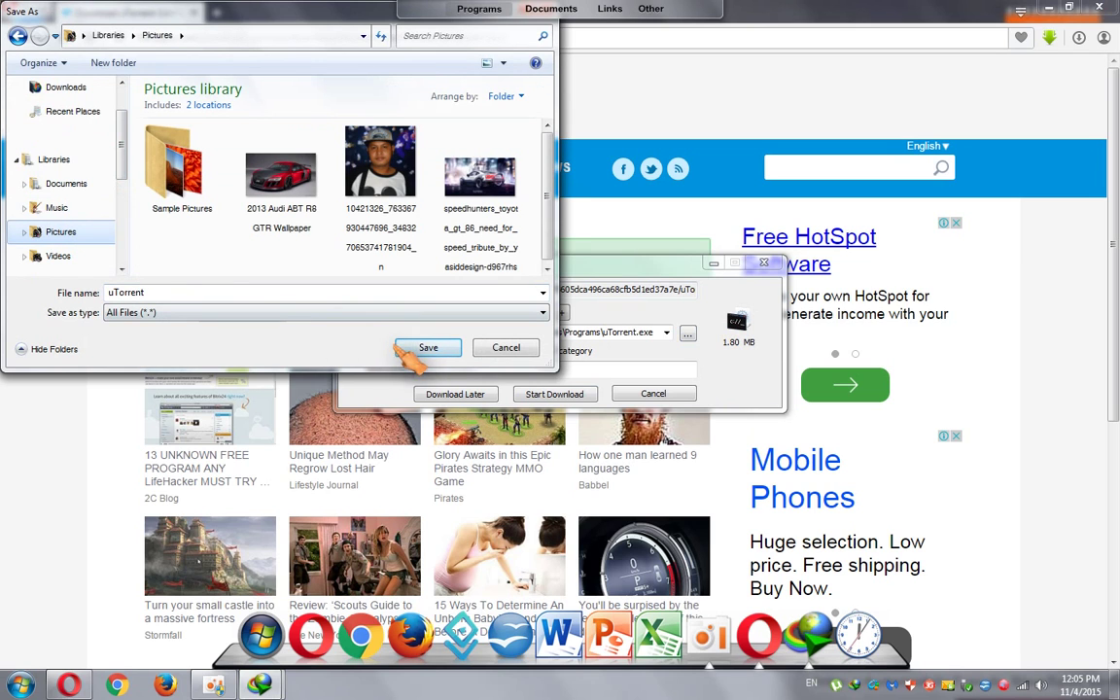
click(426, 348)
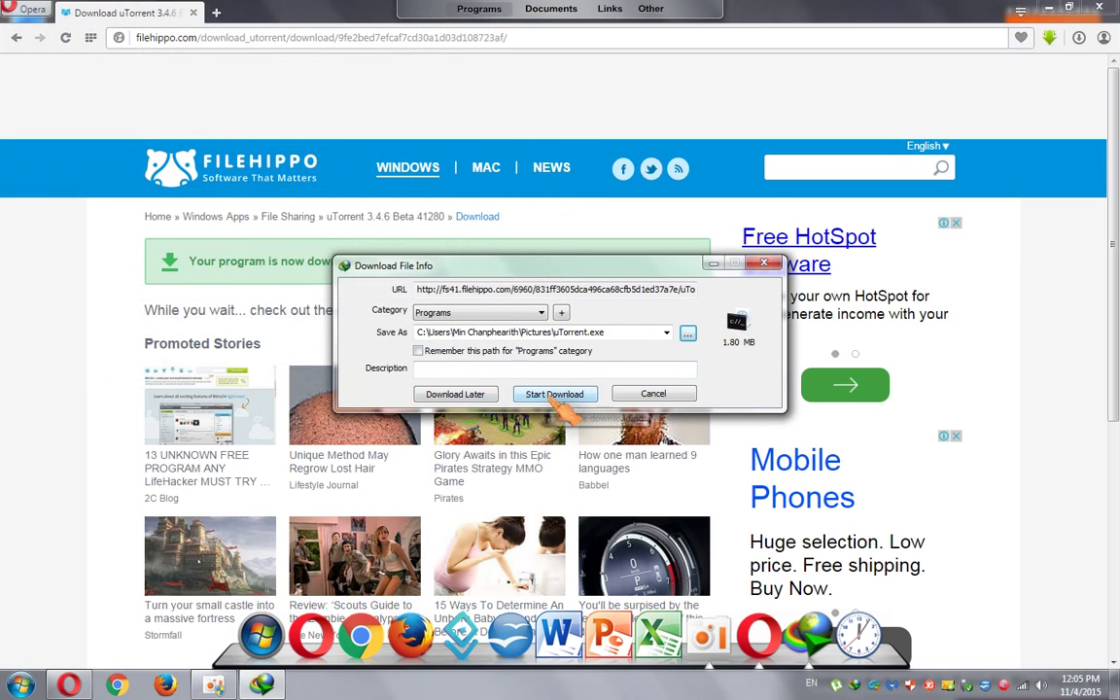
click(554, 394)
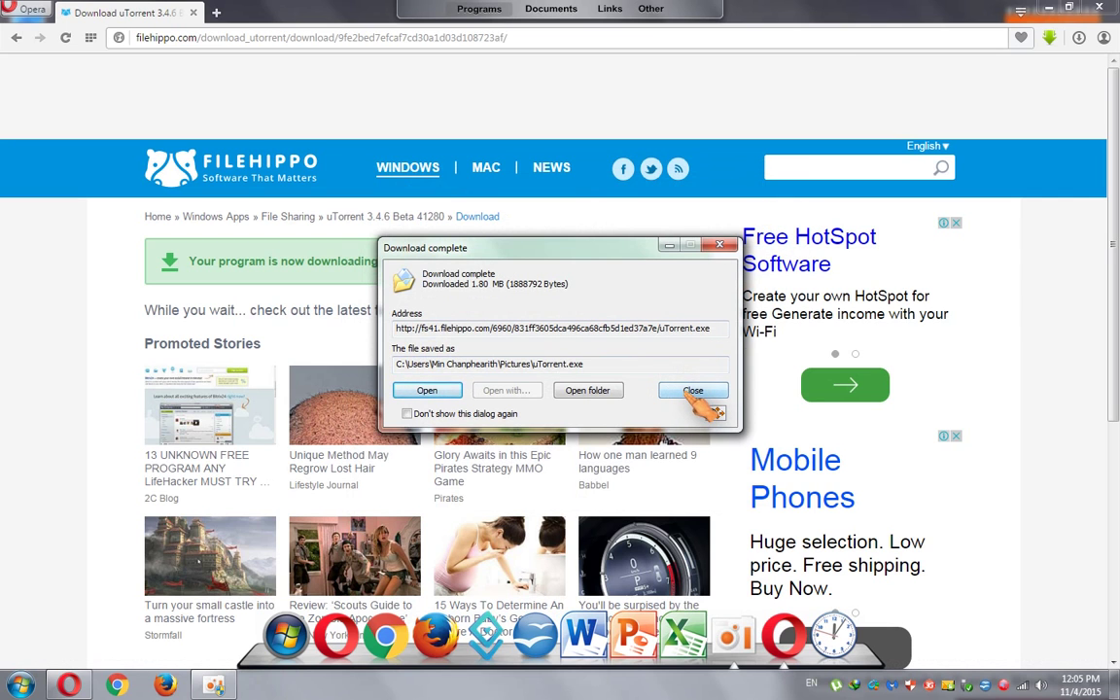
click(688, 392)
Transfer the uTorrent installer from the Pictures library to the desktop and place it in the empty area above the car.
key(super+d)
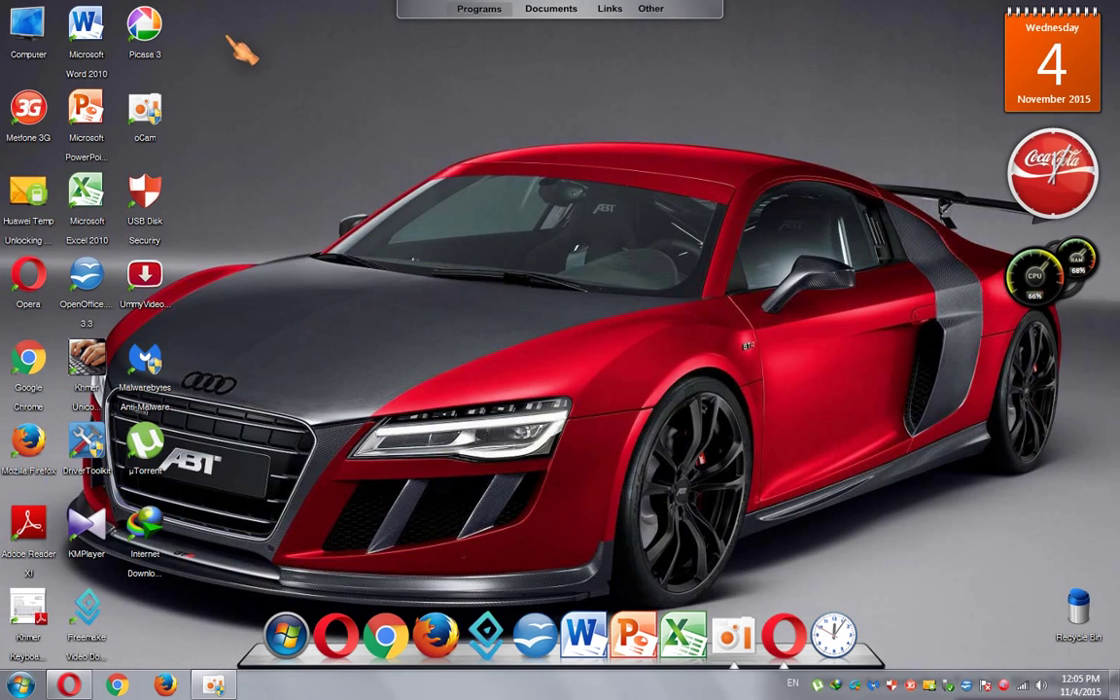
double_click(29, 32)
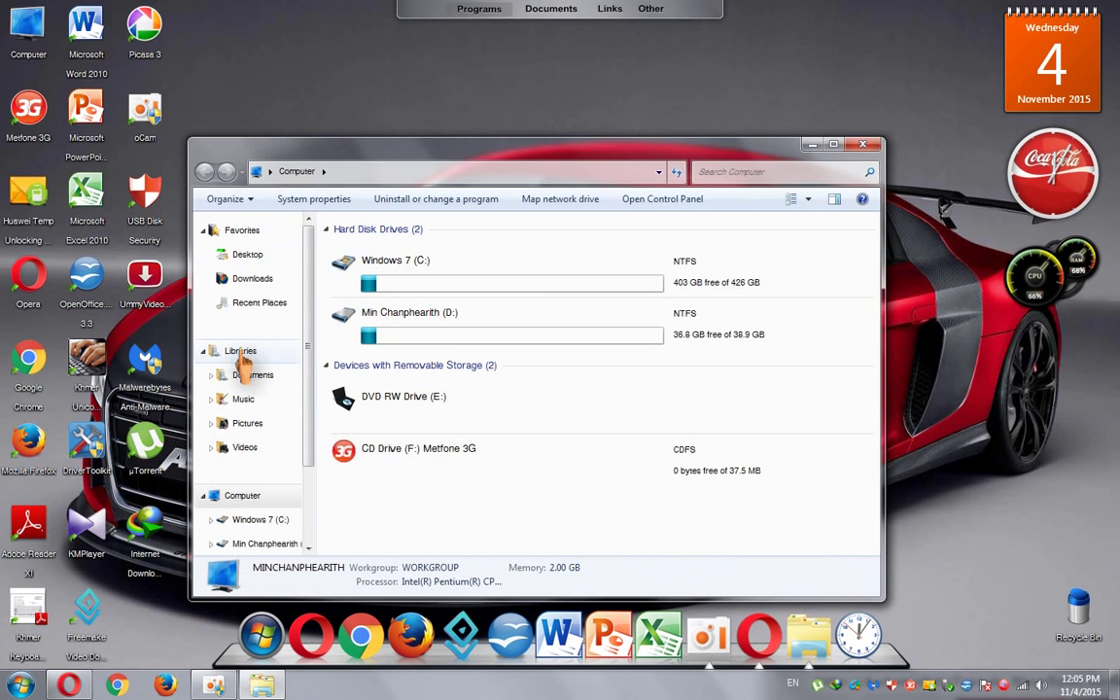
click(245, 424)
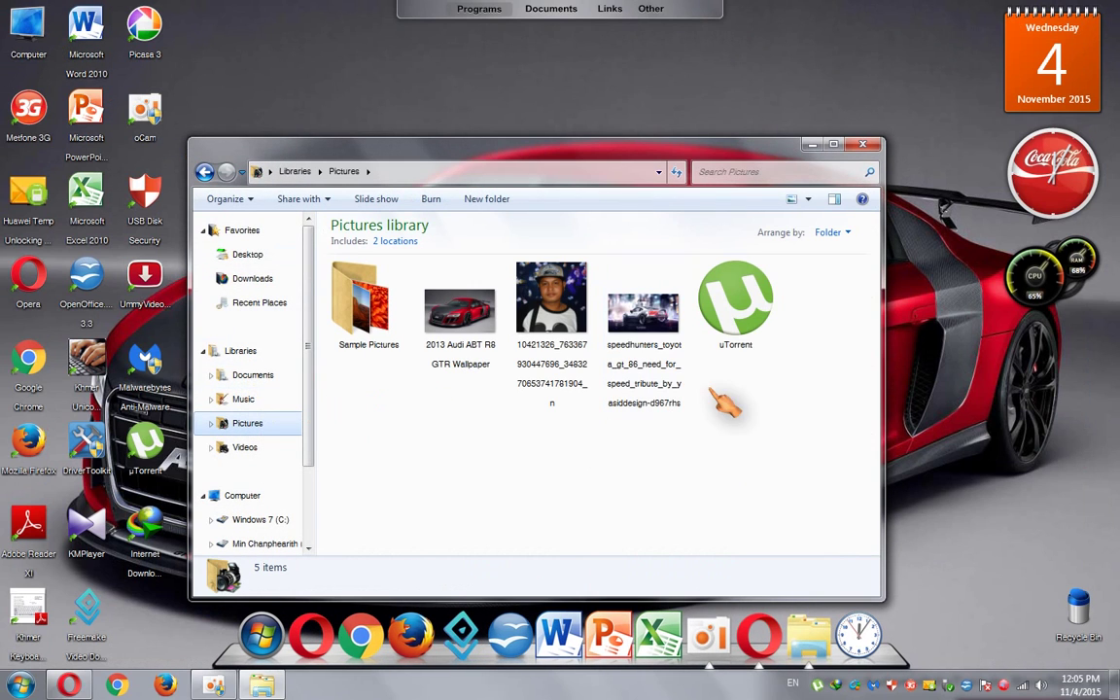
click(748, 303)
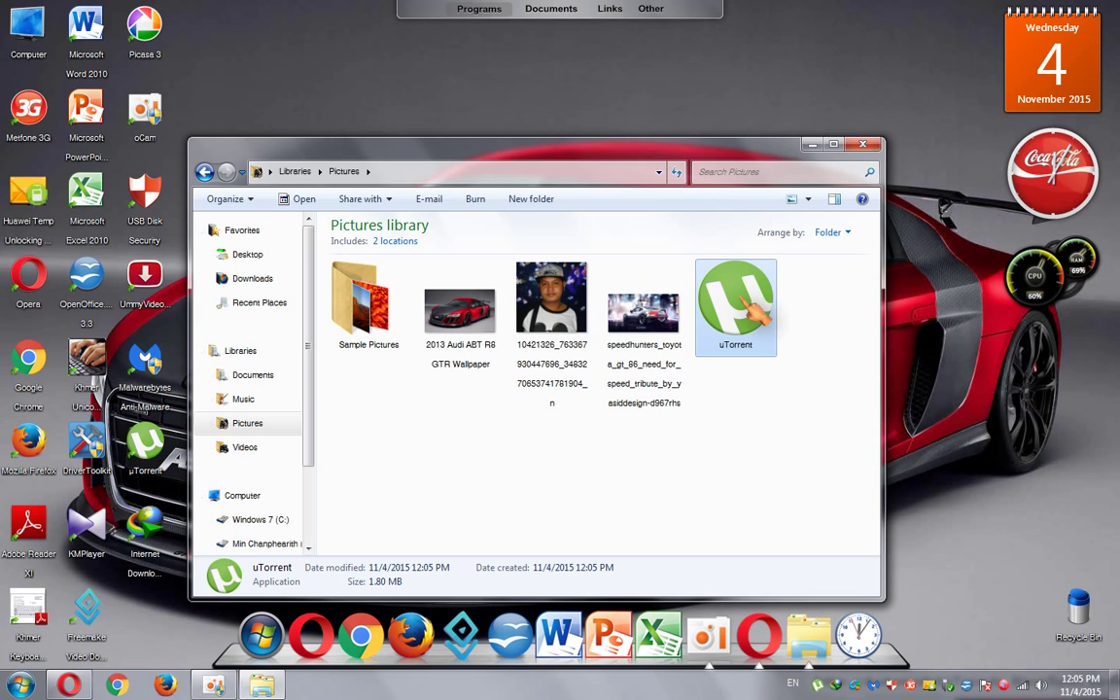
click(811, 145)
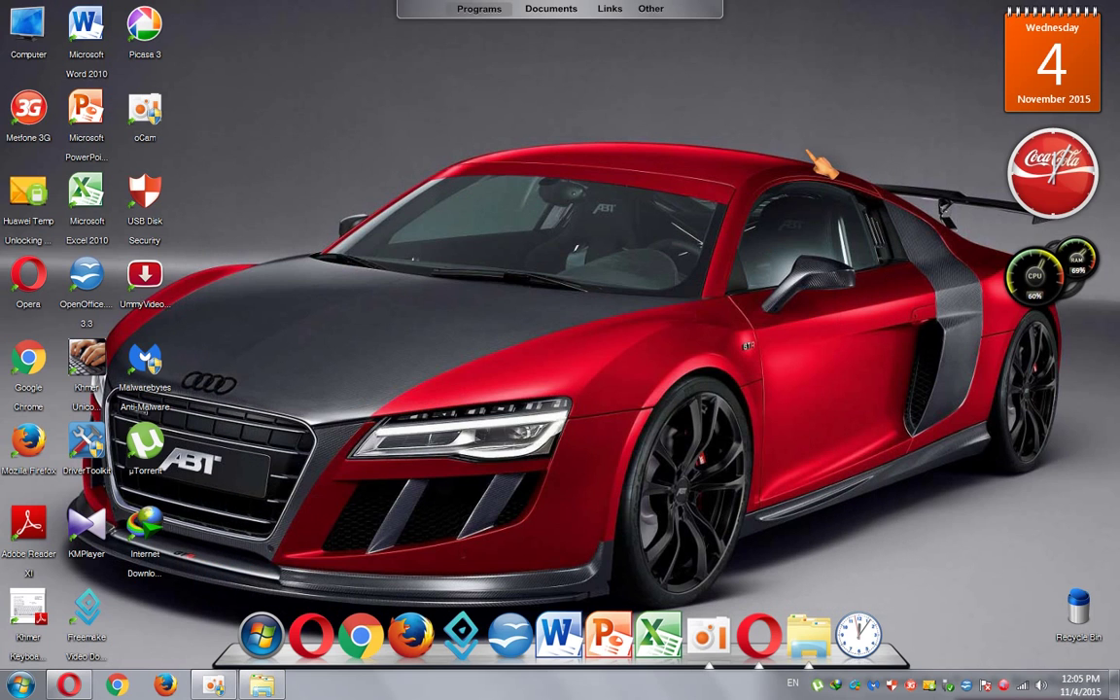
key(ctrl+v)
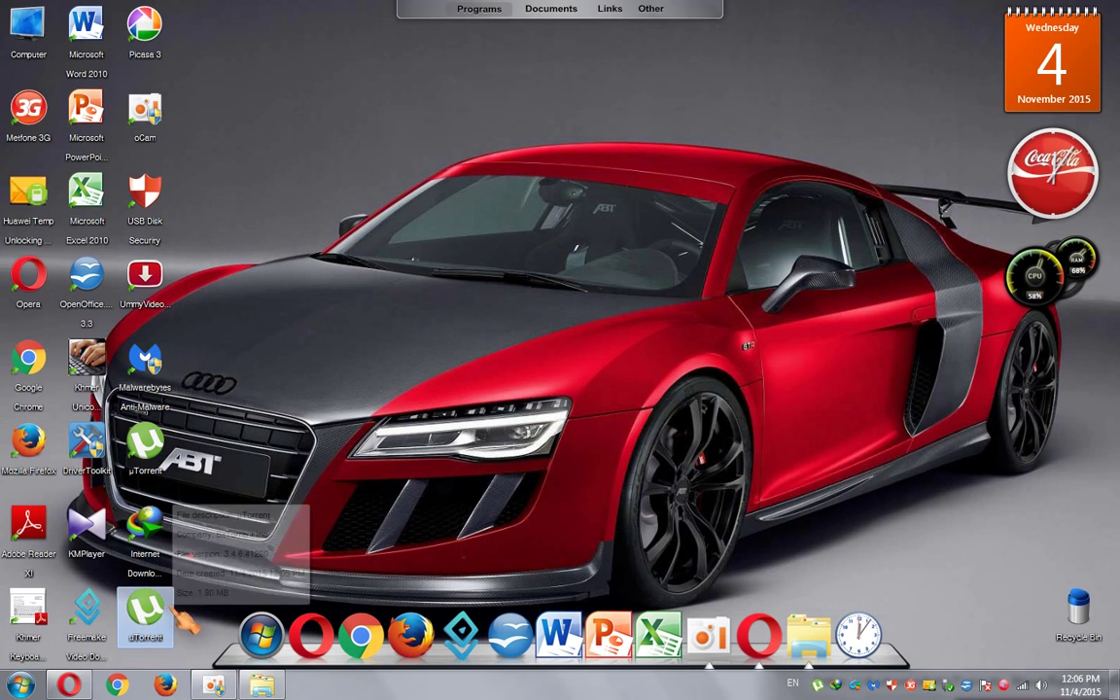
drag(146, 607, 789, 121)
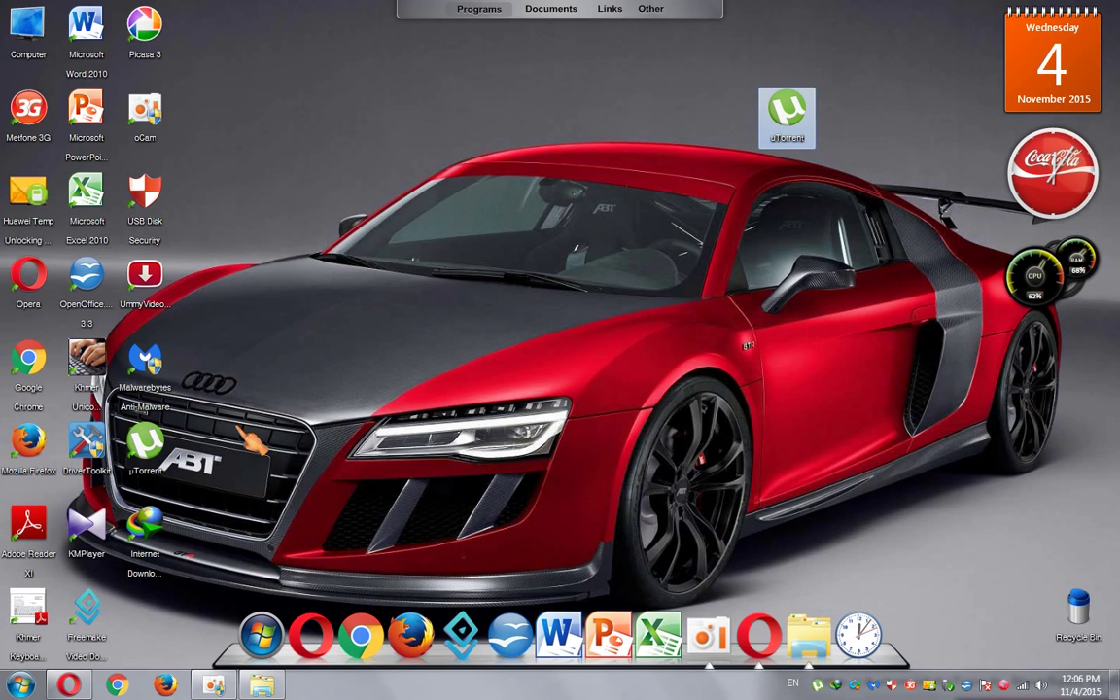
Launch the installed µTorrent client from the desktop and minimize its window.
double_click(165, 452)
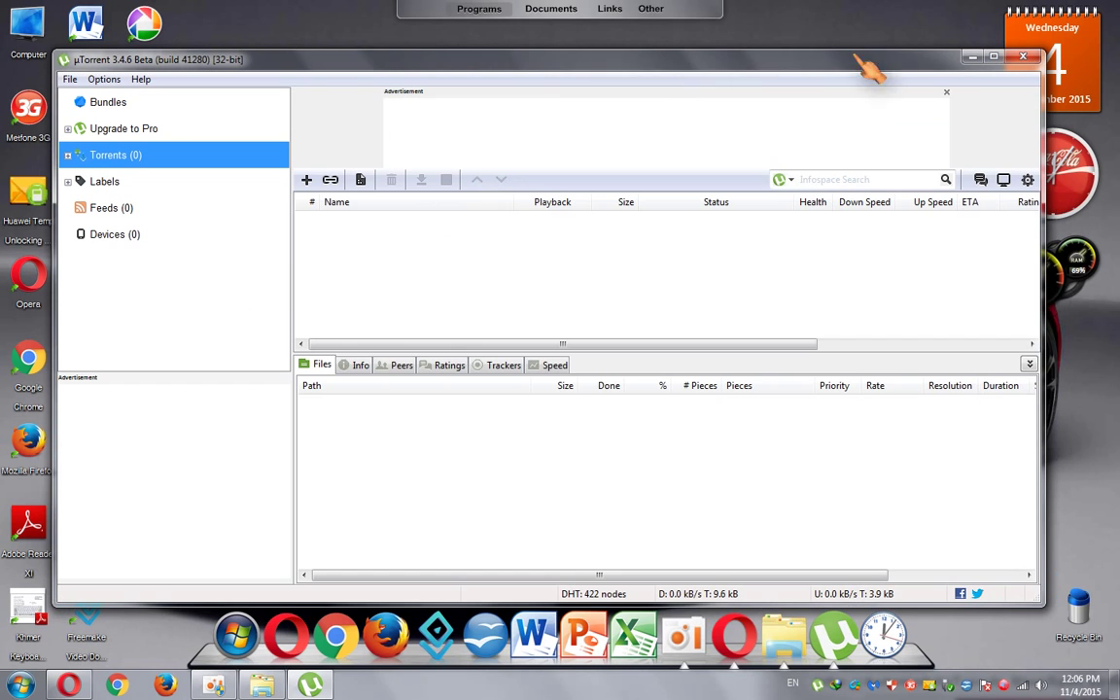
click(972, 56)
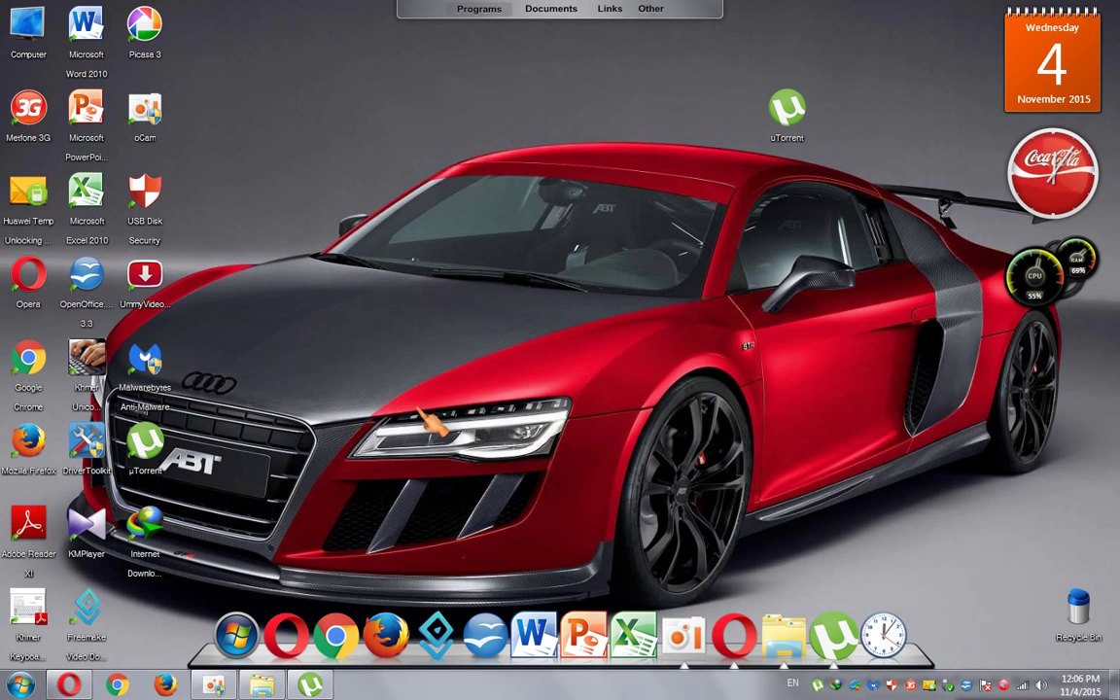
Return to Opera, close the FileHippo page, open the torrentz.eu search engine and highlight its web address.
click(74, 686)
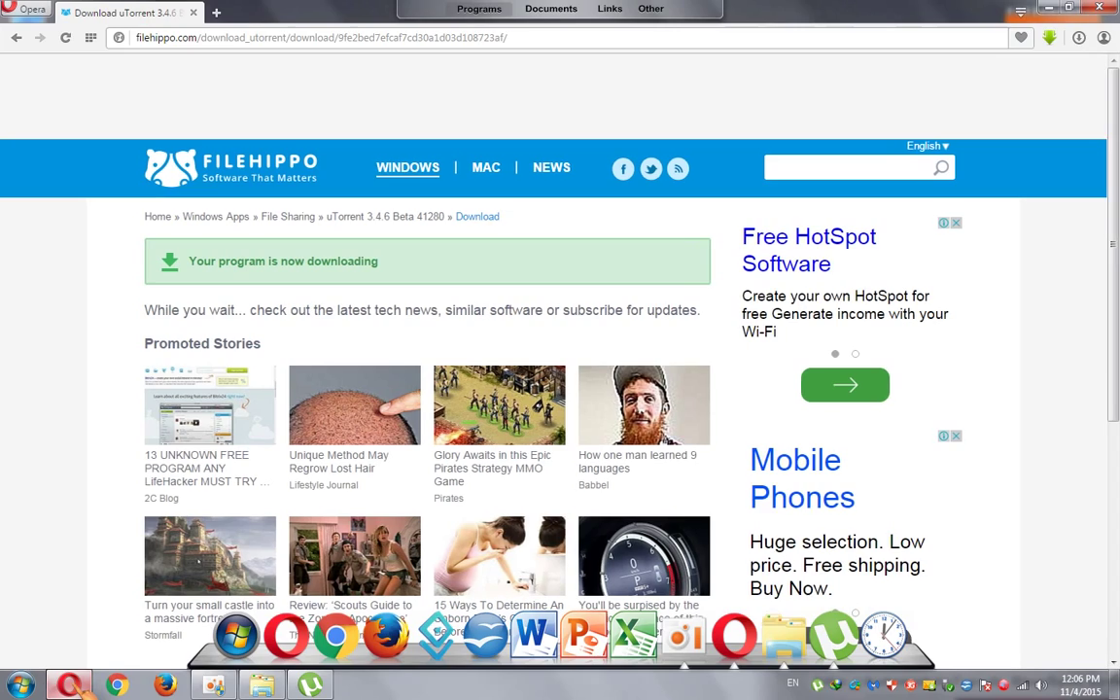
click(195, 14)
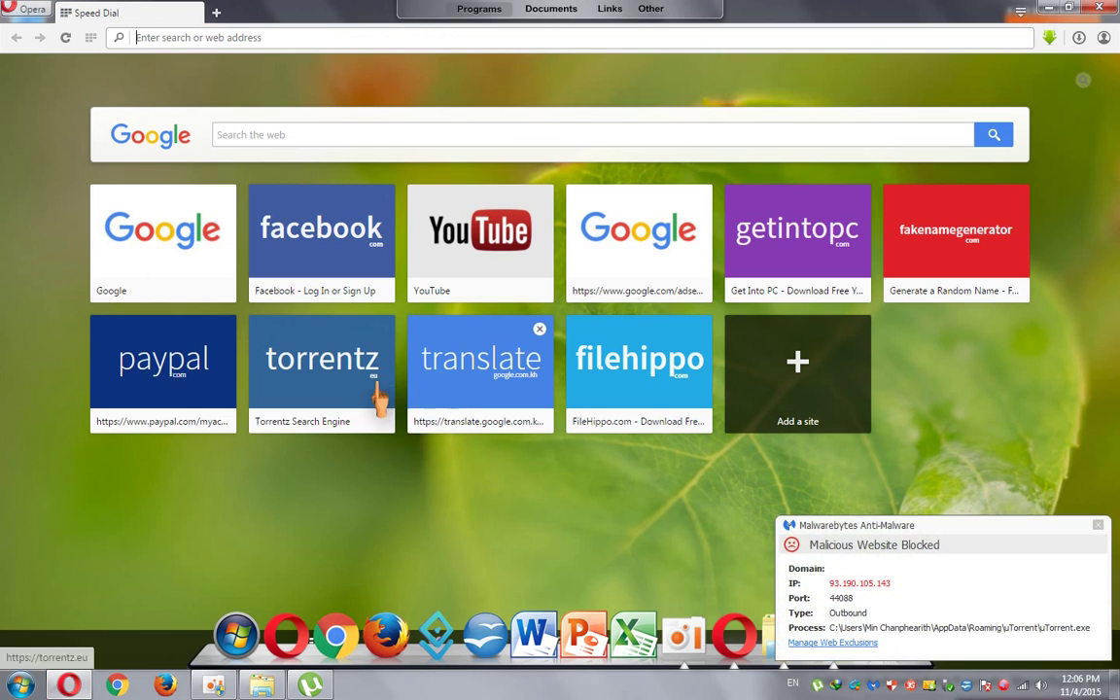
click(321, 389)
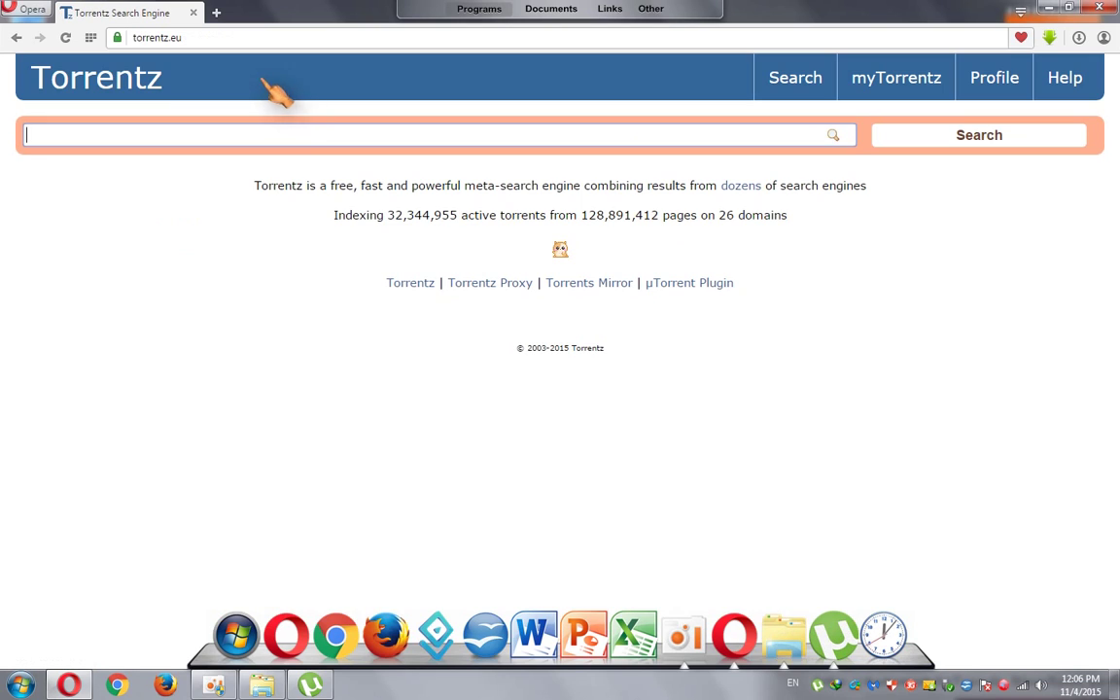
click(195, 37)
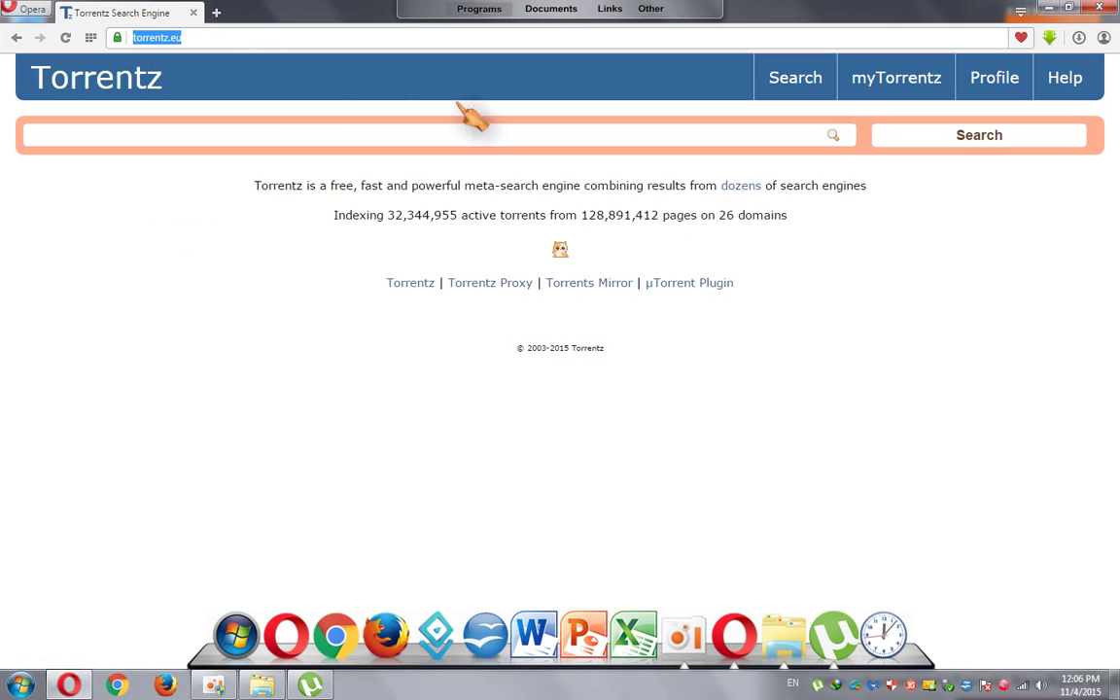
Search Torrentz for "internet download manager".
click(568, 135)
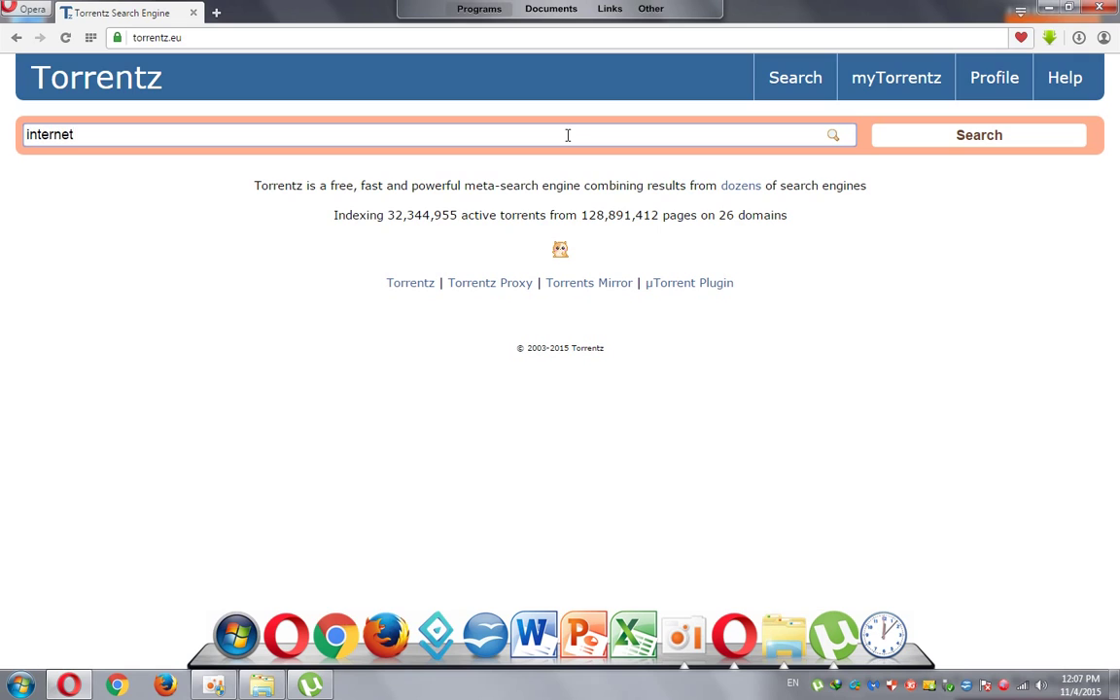
text(nl)
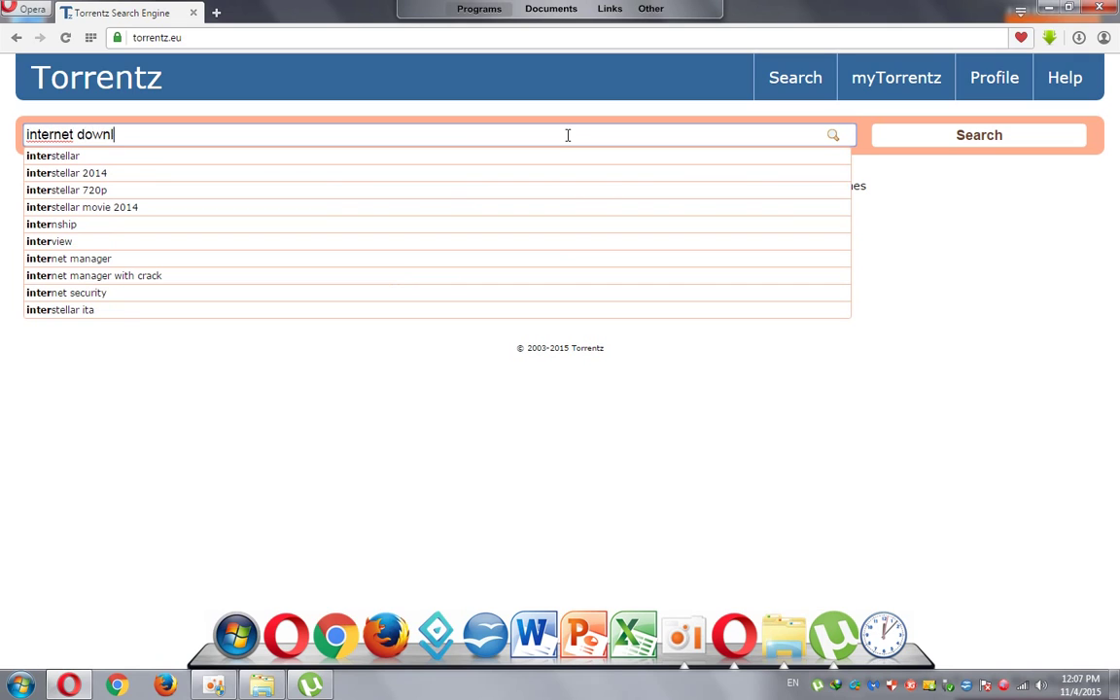
text(oad manager)
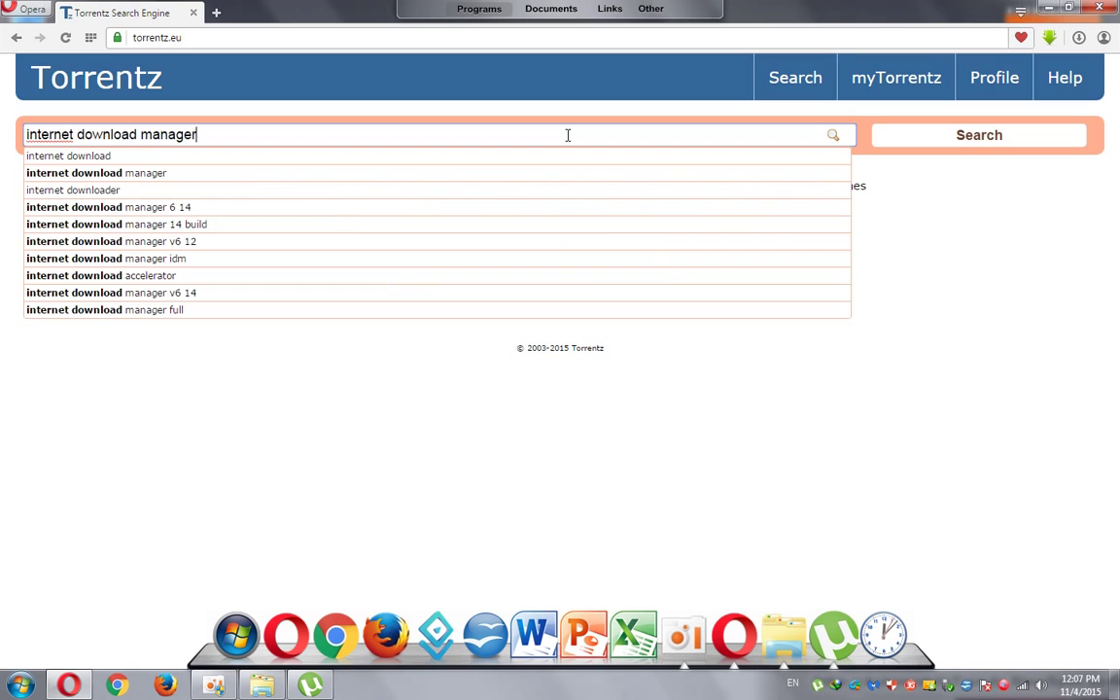
key(Return)
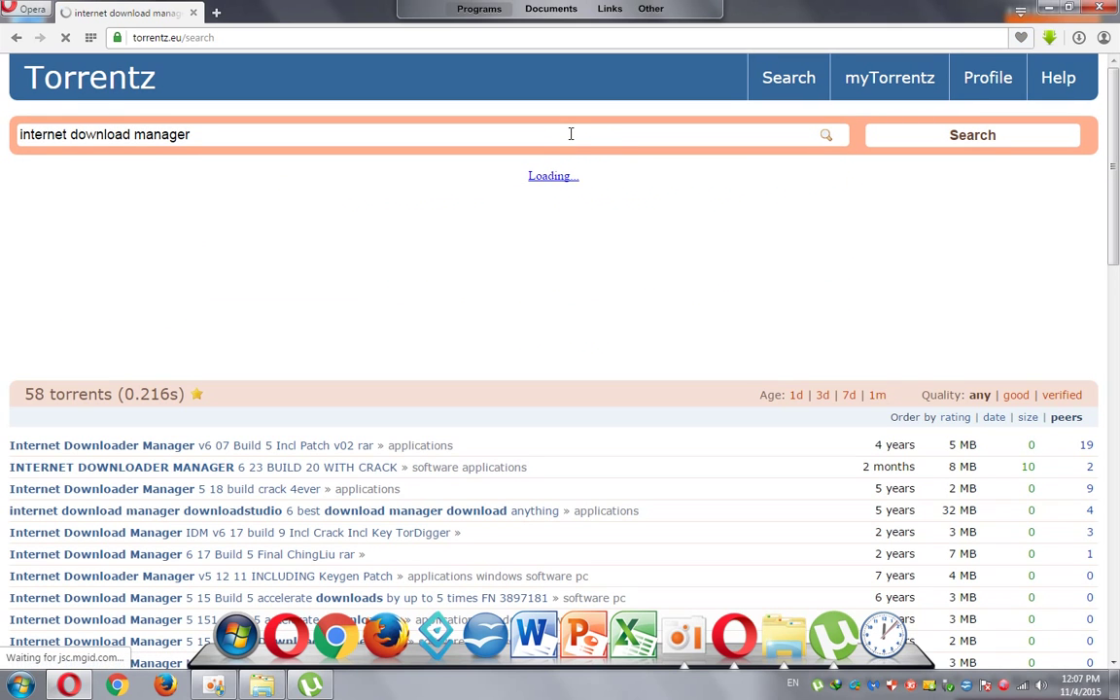
Look through the search results and open the listing "INTERNET DOWNLOADER MANAGER 6 23 BUILD 20 WITH CRACK".
scroll(559, 165, down, 3)
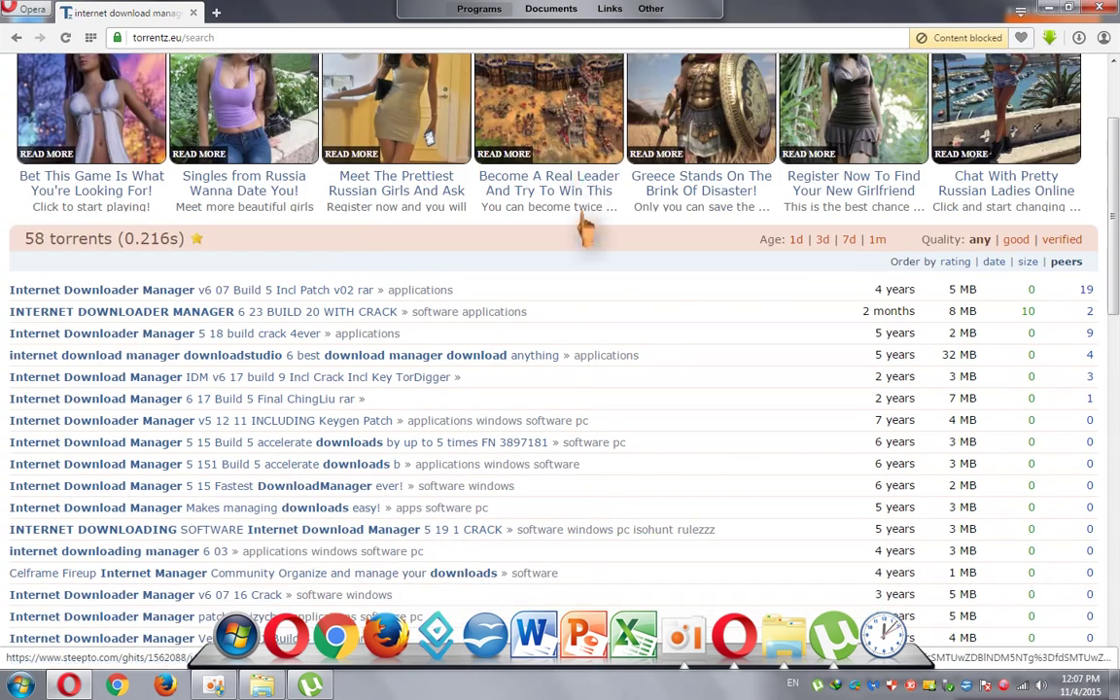
scroll(680, 311, down, 2)
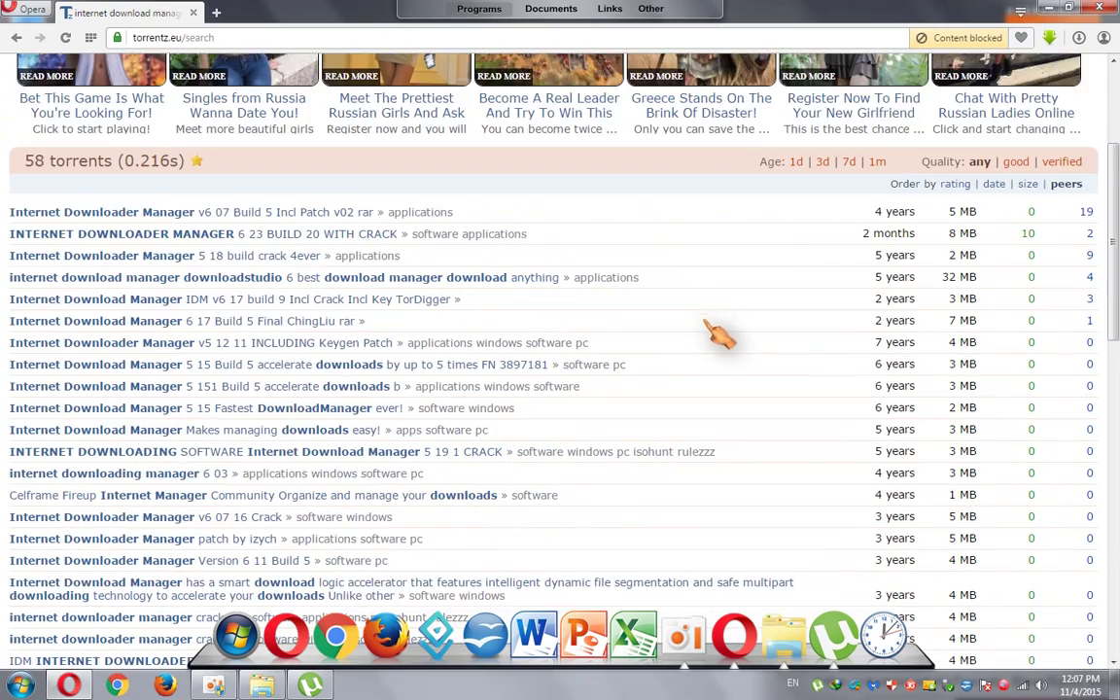
scroll(731, 360, down, 12)
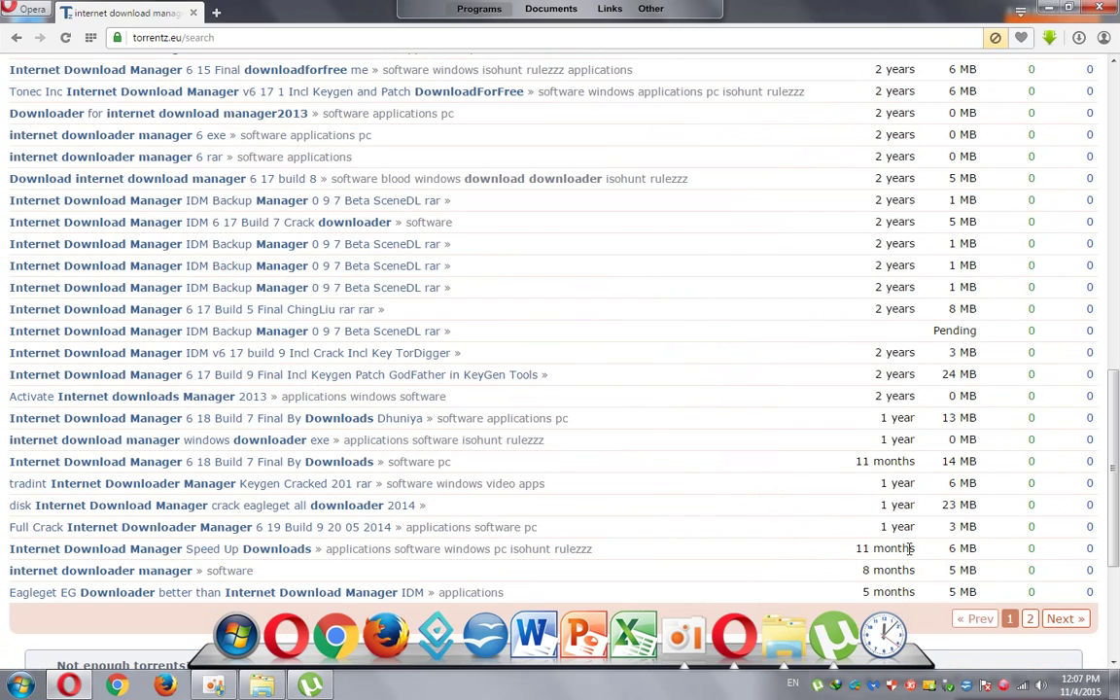
scroll(910, 394, up, 3)
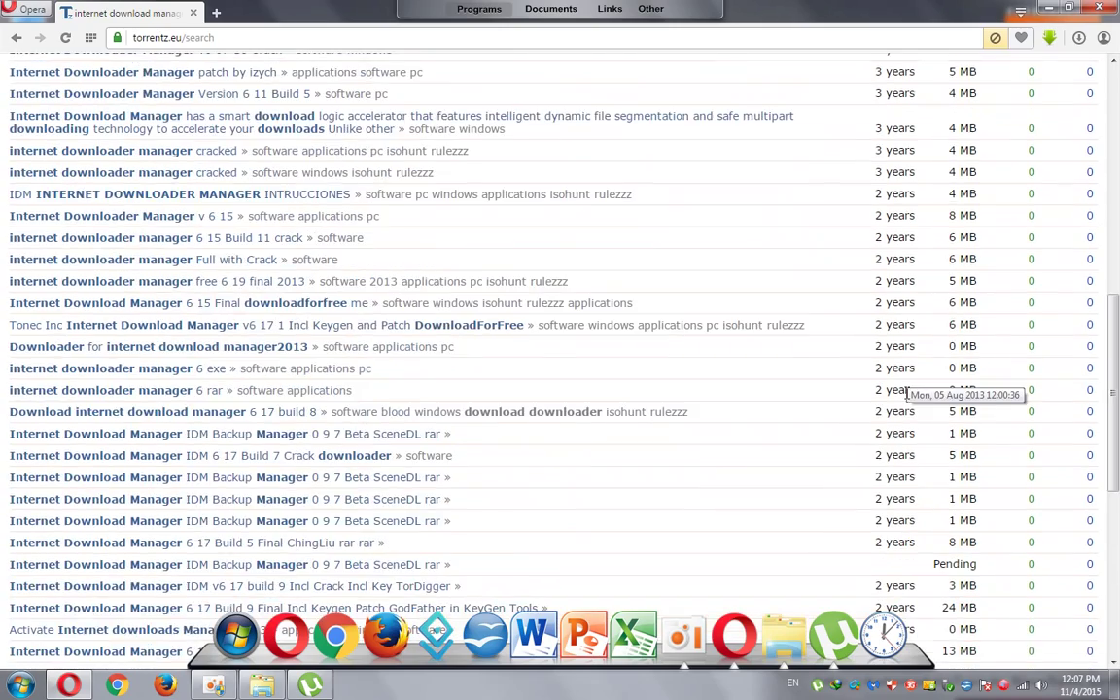
scroll(910, 394, up, 8)
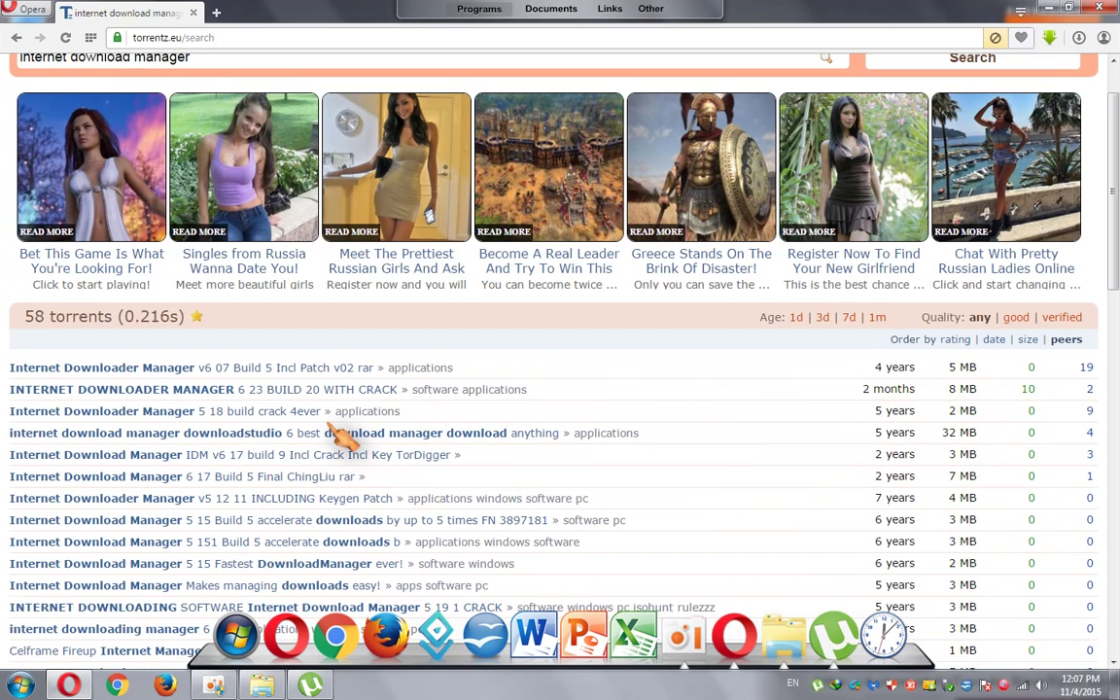
click(213, 391)
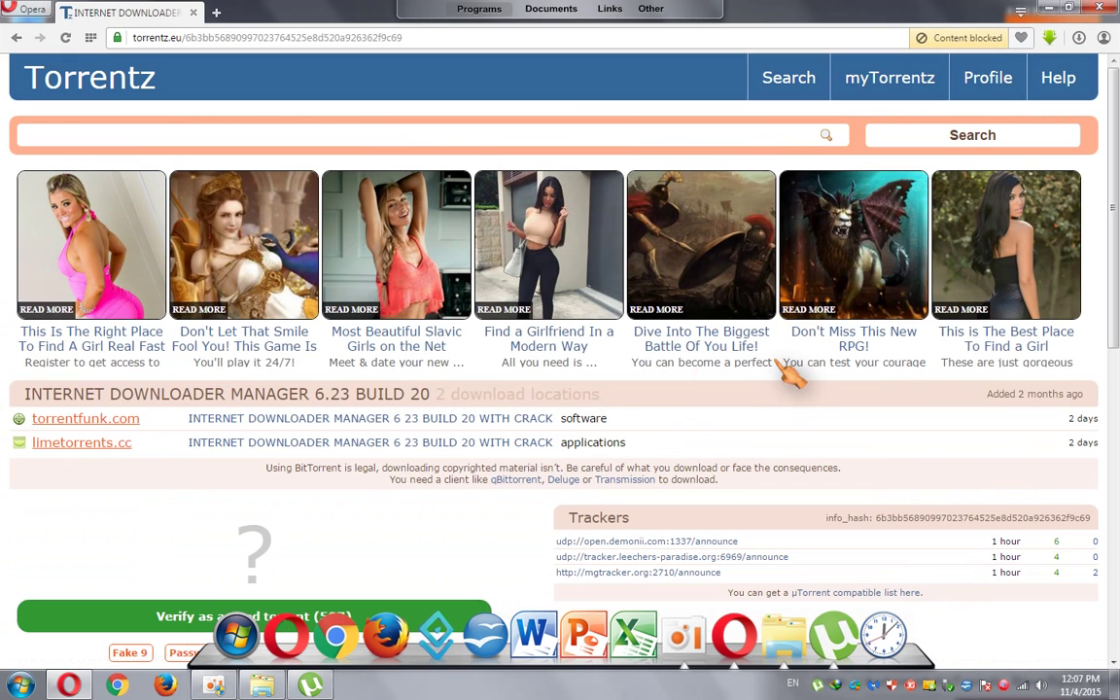
Open the torrentfunk.com location for the listing and download its torrent file.
click(75, 421)
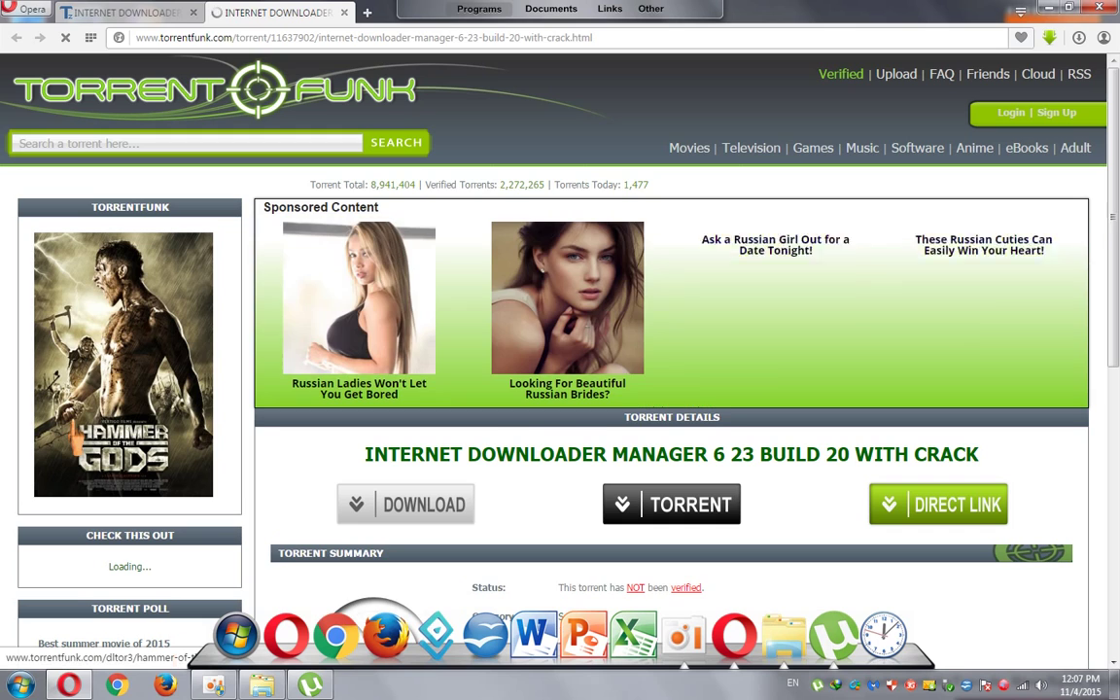
click(657, 511)
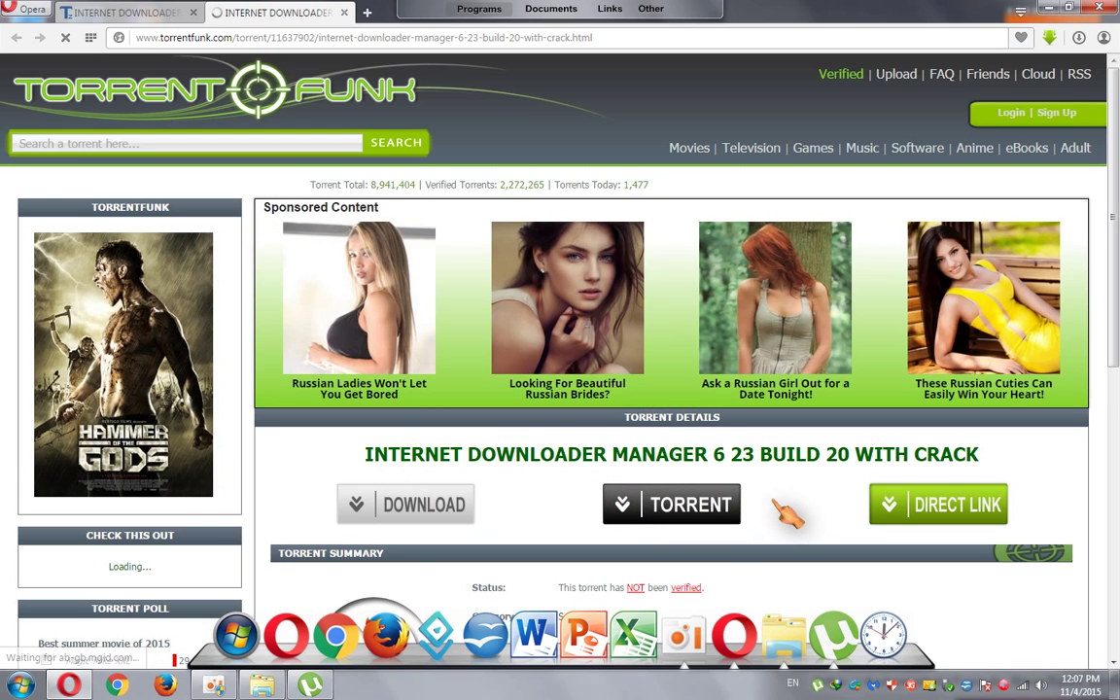
scroll(789, 512, down, 1)
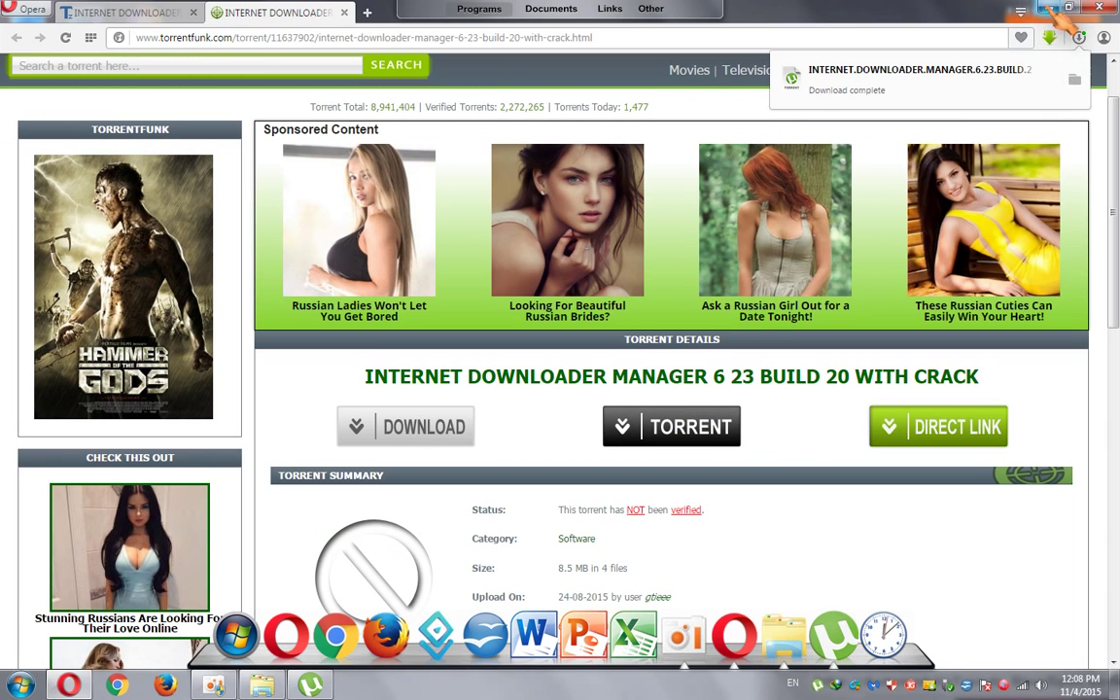
Move the downloaded torrent file from the Downloads folder to the desktop and place it beside the uTorrent installer.
key(super+d)
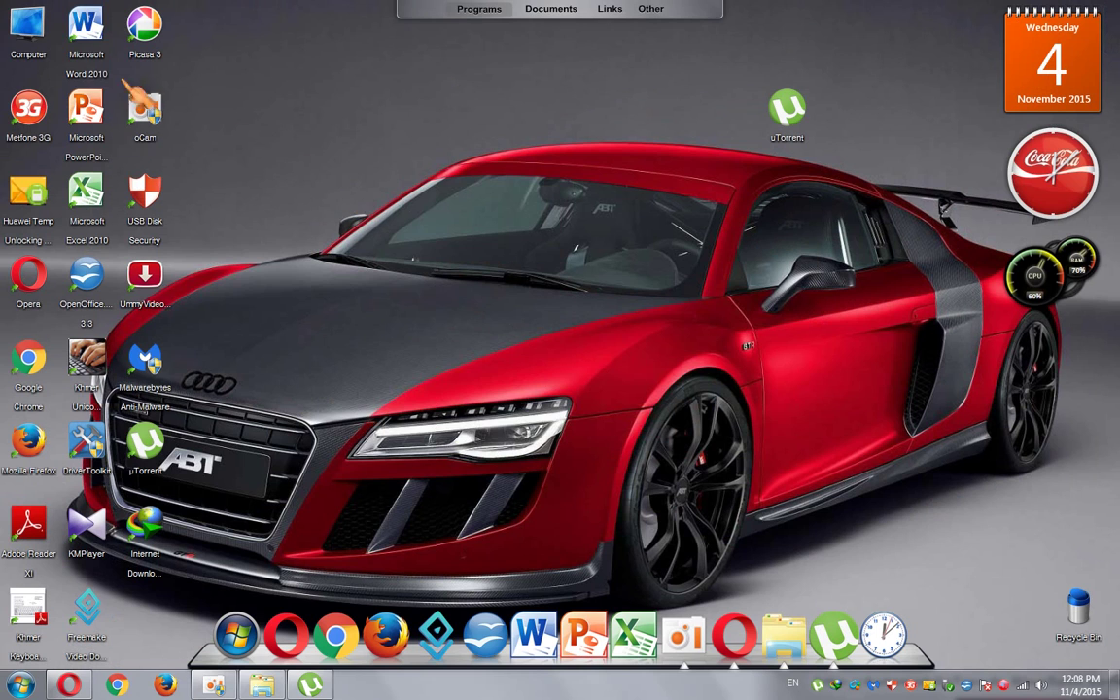
double_click(29, 29)
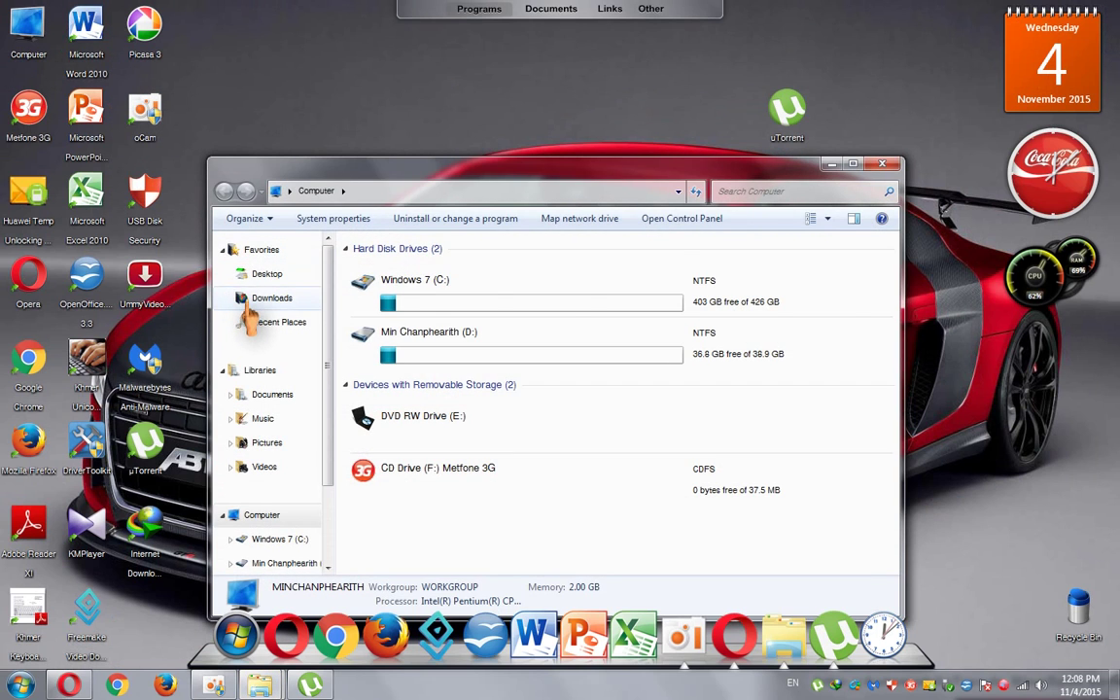
click(254, 299)
click(406, 381)
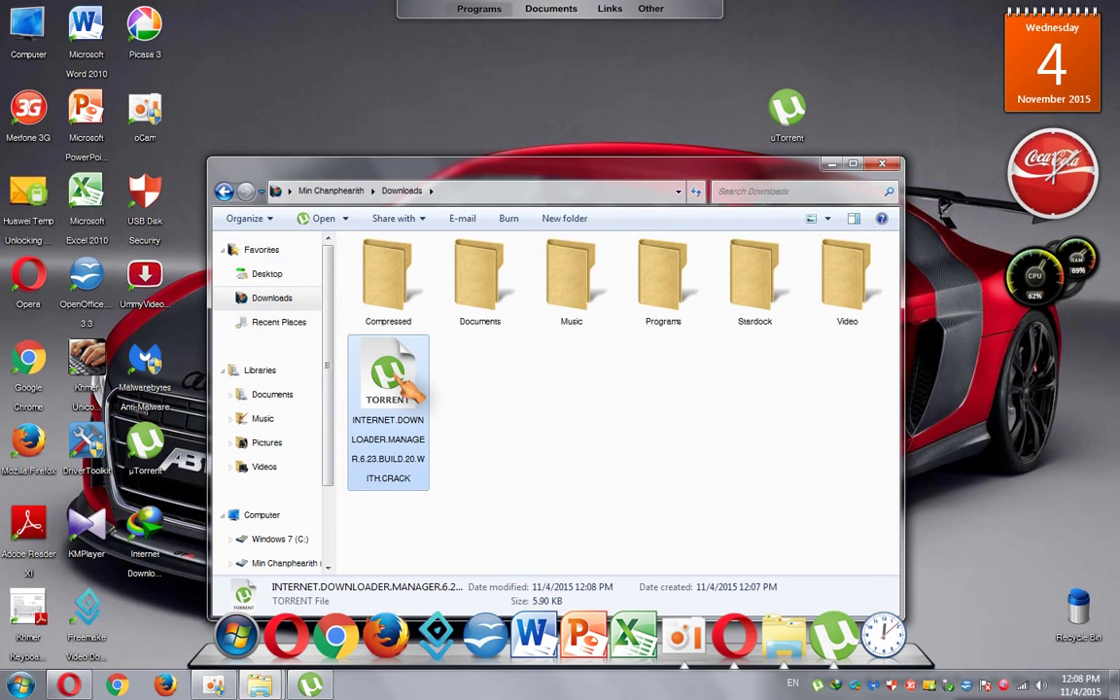
click(832, 164)
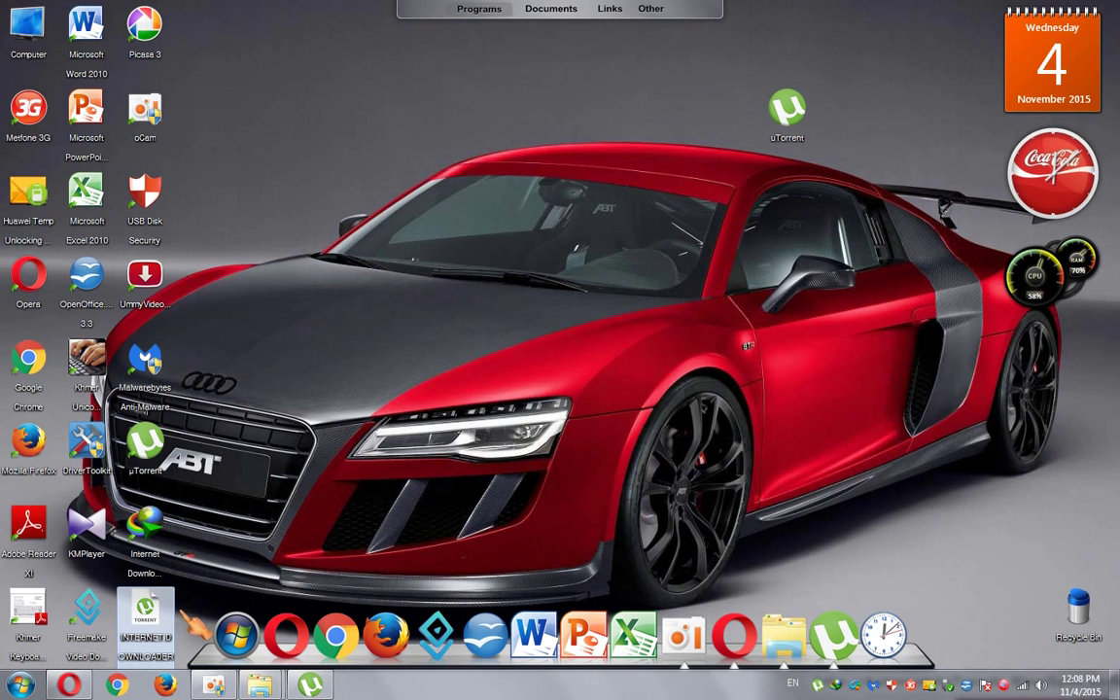
drag(146, 613, 731, 136)
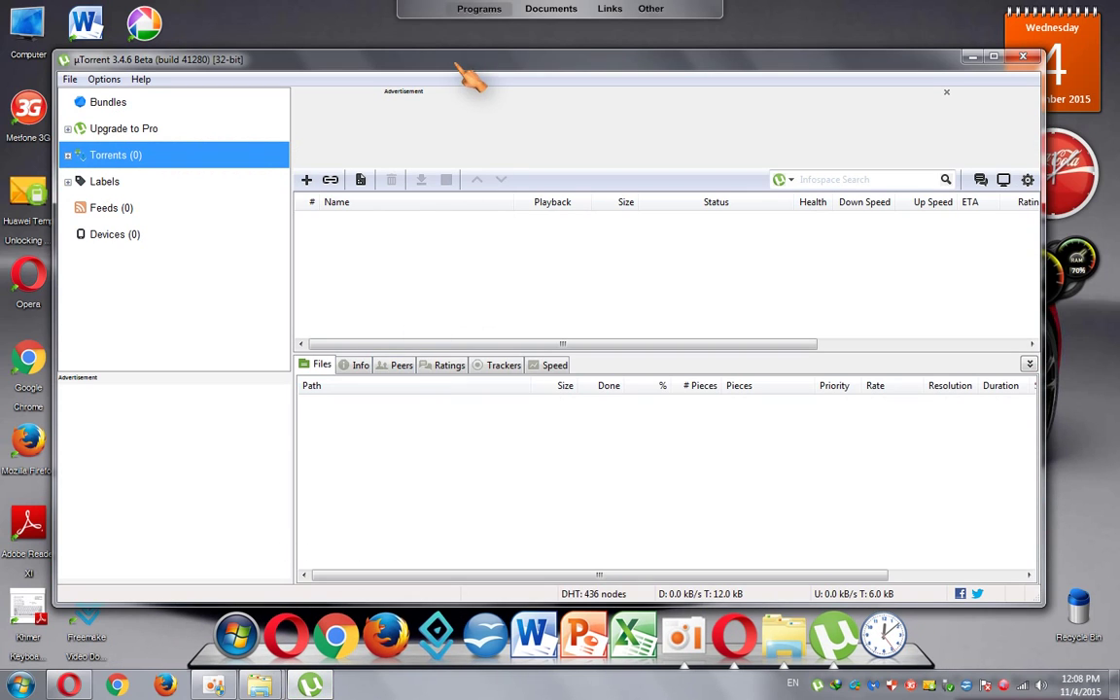
Add the INTERNET.DOWNLOADER.MANAGER.6.23.BUILD.20.WITH.CRACK torrent from the desktop to µTorrent and start downloading all its files to the desktop.
drag(459, 64, 503, 68)
click(113, 81)
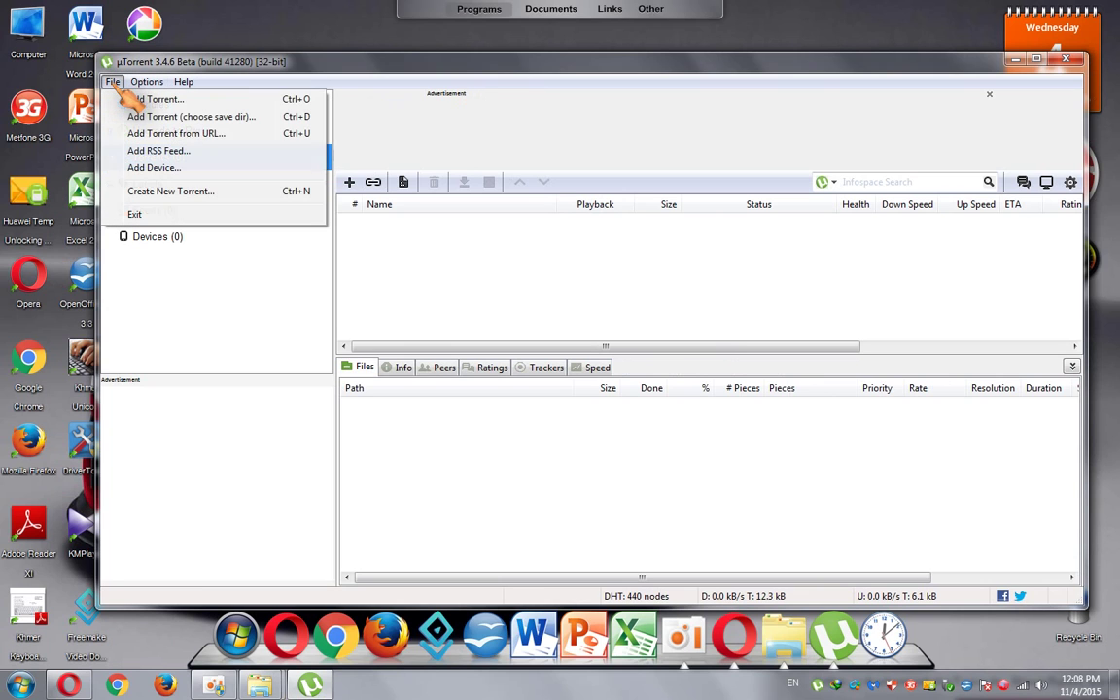
click(159, 101)
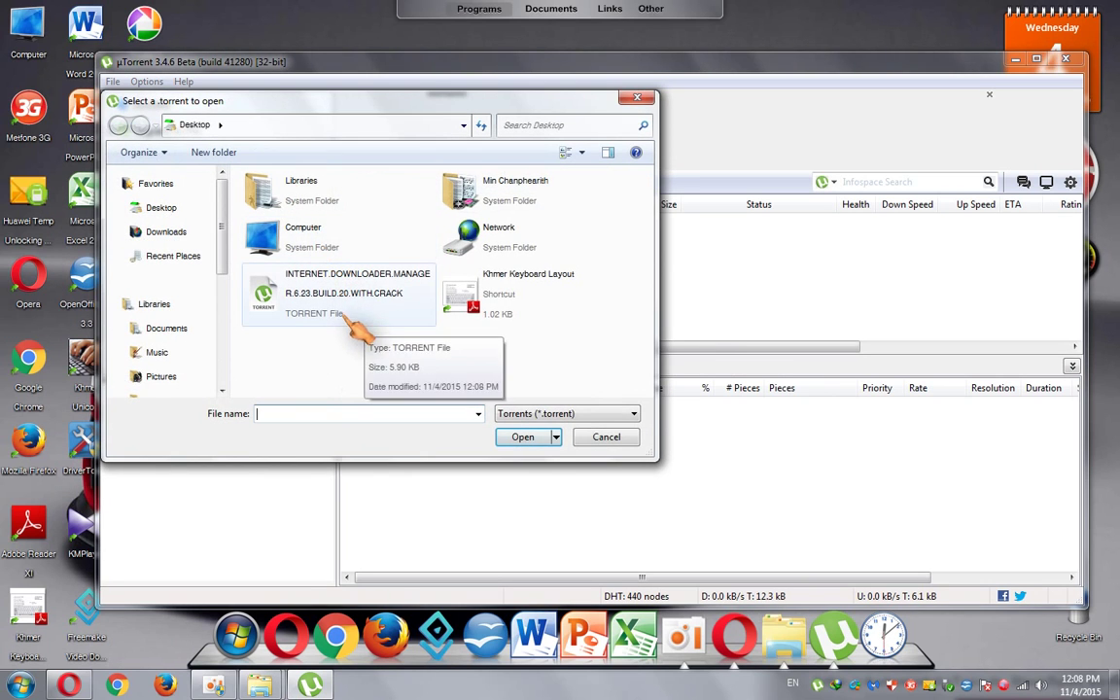
click(313, 305)
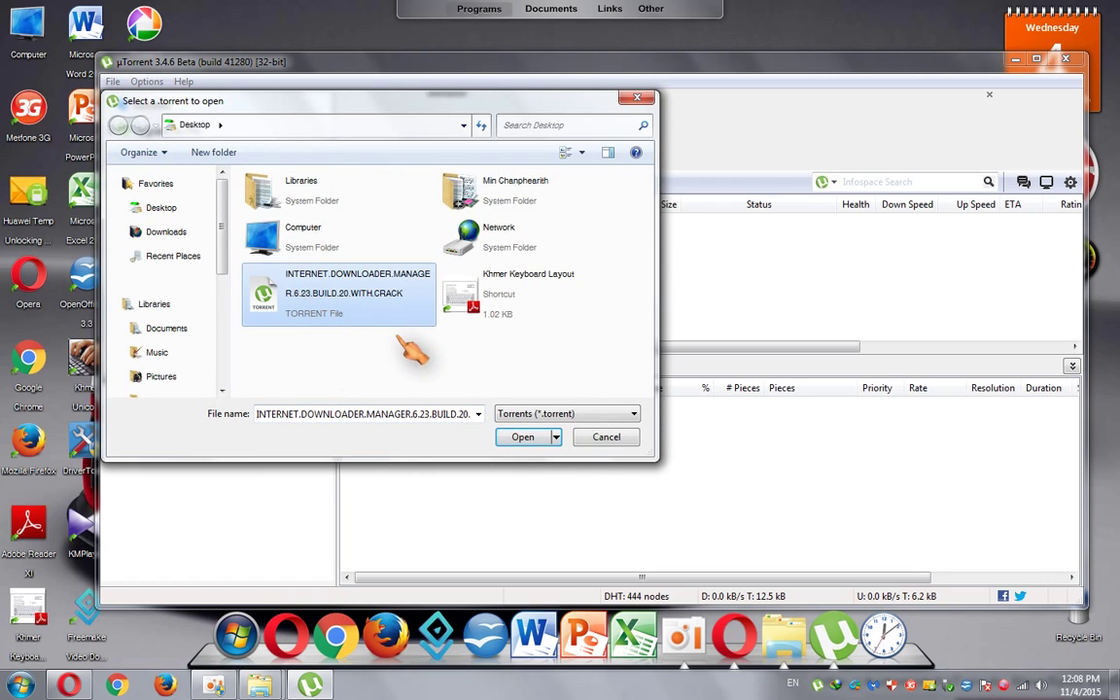
click(526, 439)
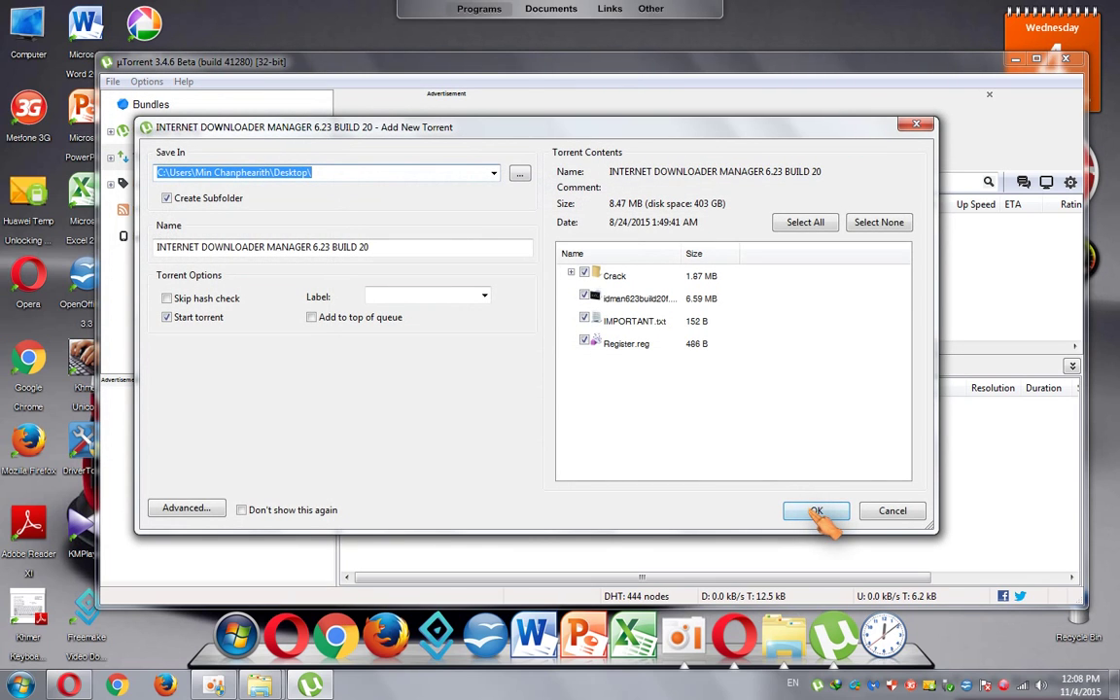
click(816, 512)
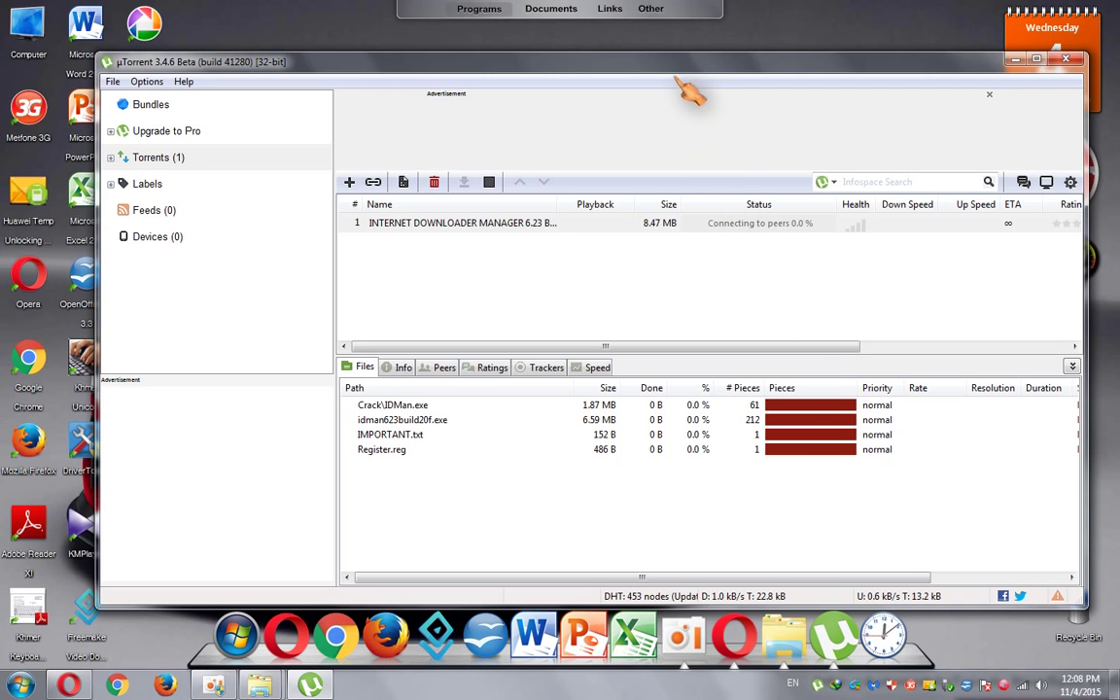
mouse_move(669, 67)
mouse_down()
mouse_move(667, 77)
mouse_move(653, 72)
mouse_up()
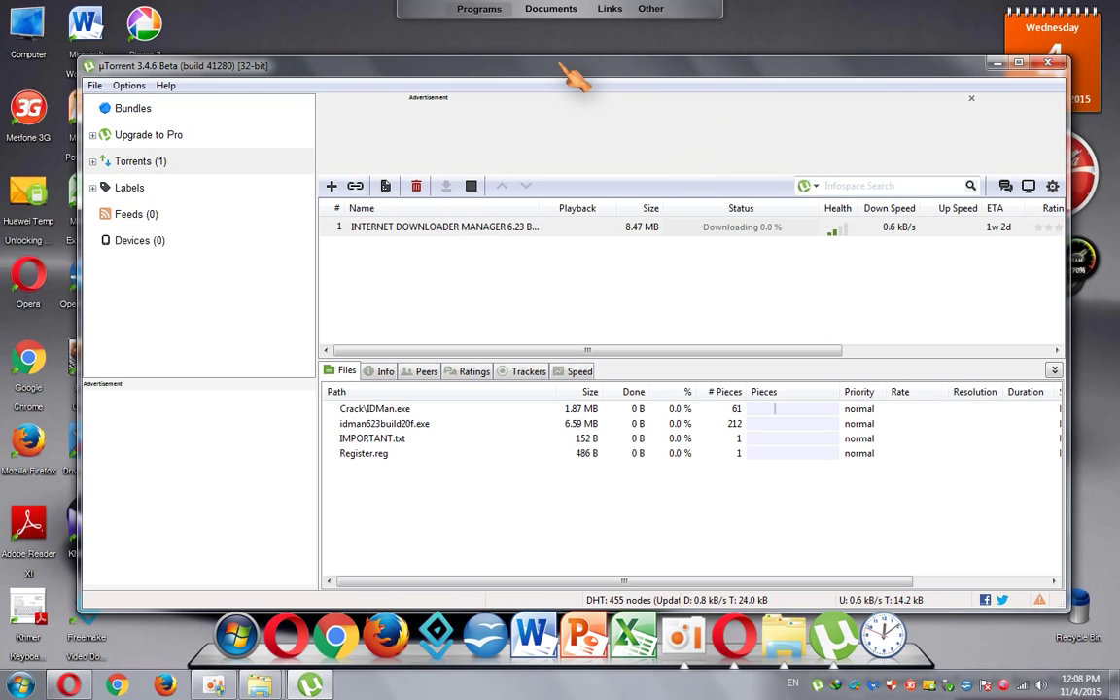
drag(574, 80, 587, 76)
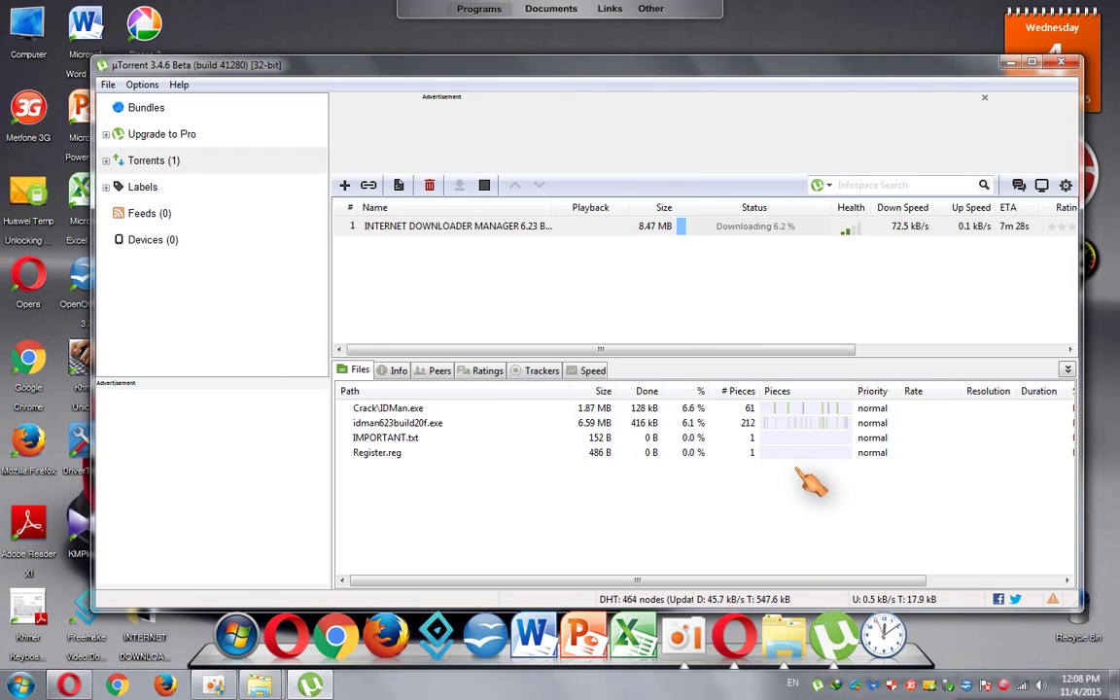
click(683, 630)
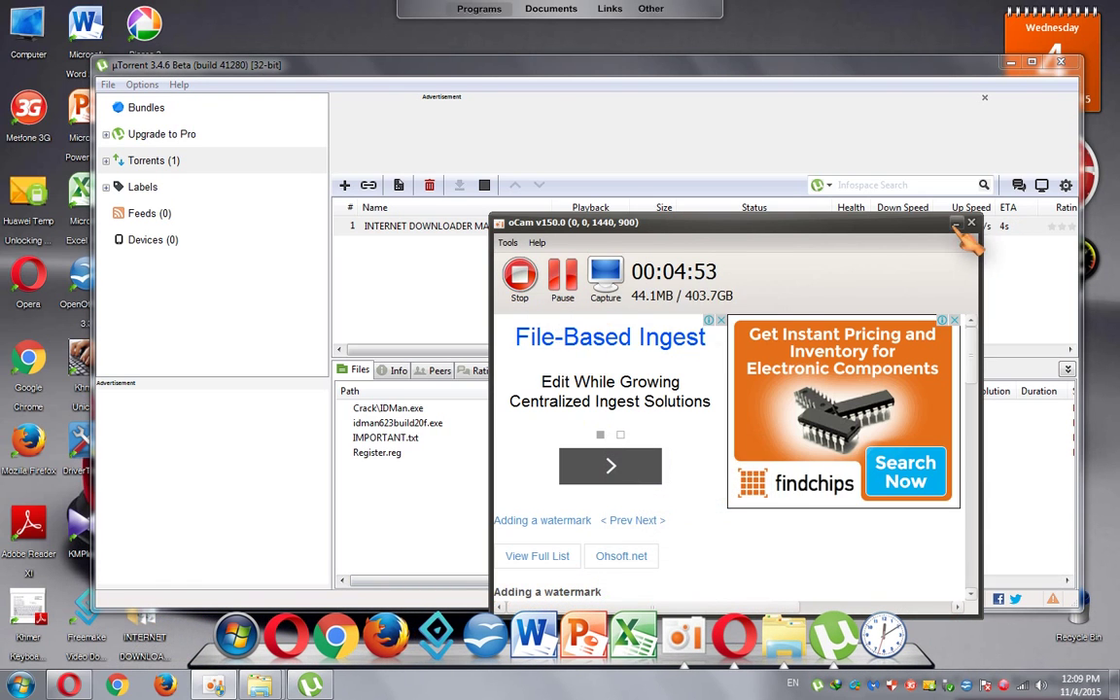
click(864, 206)
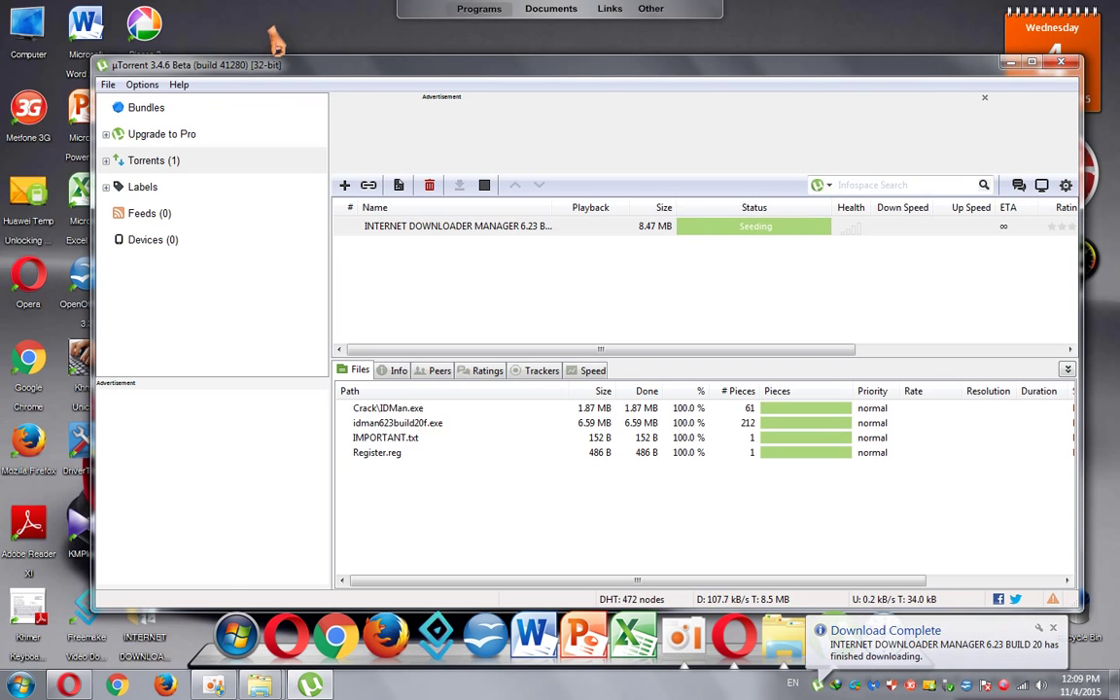
Look for the downloaded content in Downloads, its Programs folder, and the Documents, Music, Pictures and Videos libraries.
double_click(45, 35)
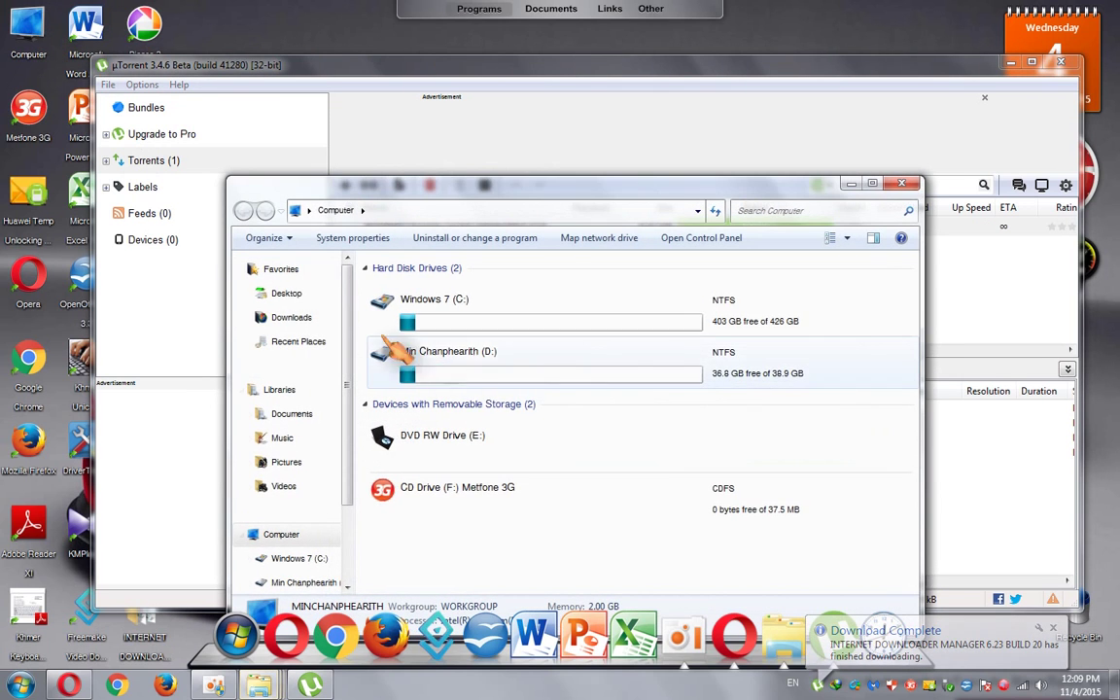
click(309, 327)
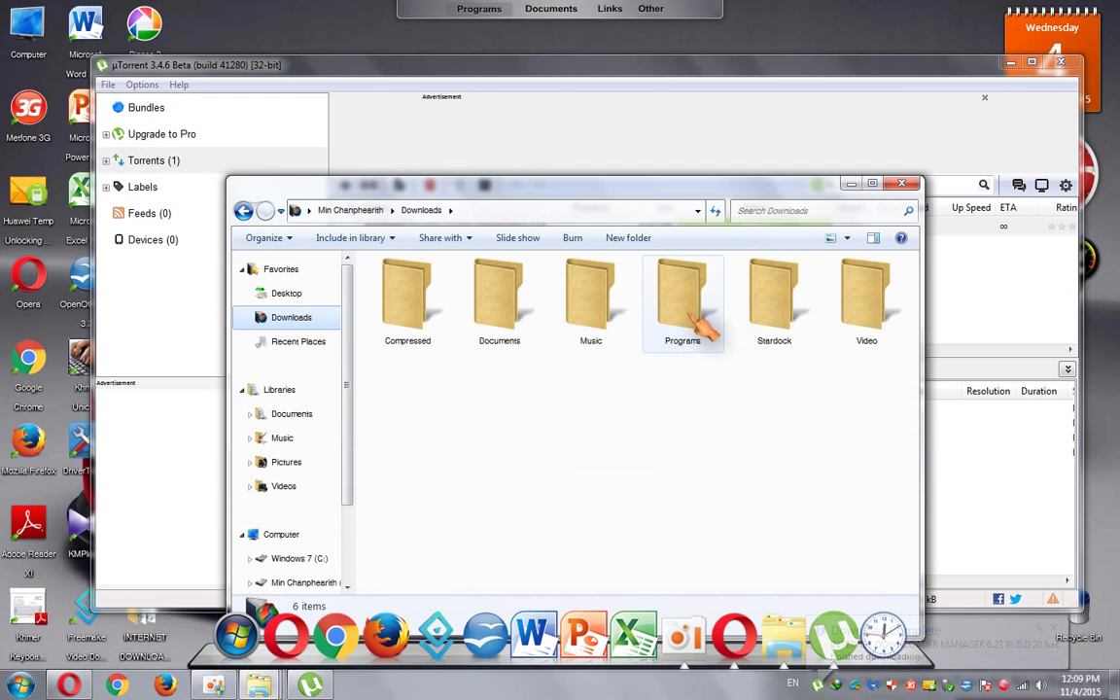
double_click(695, 306)
click(244, 210)
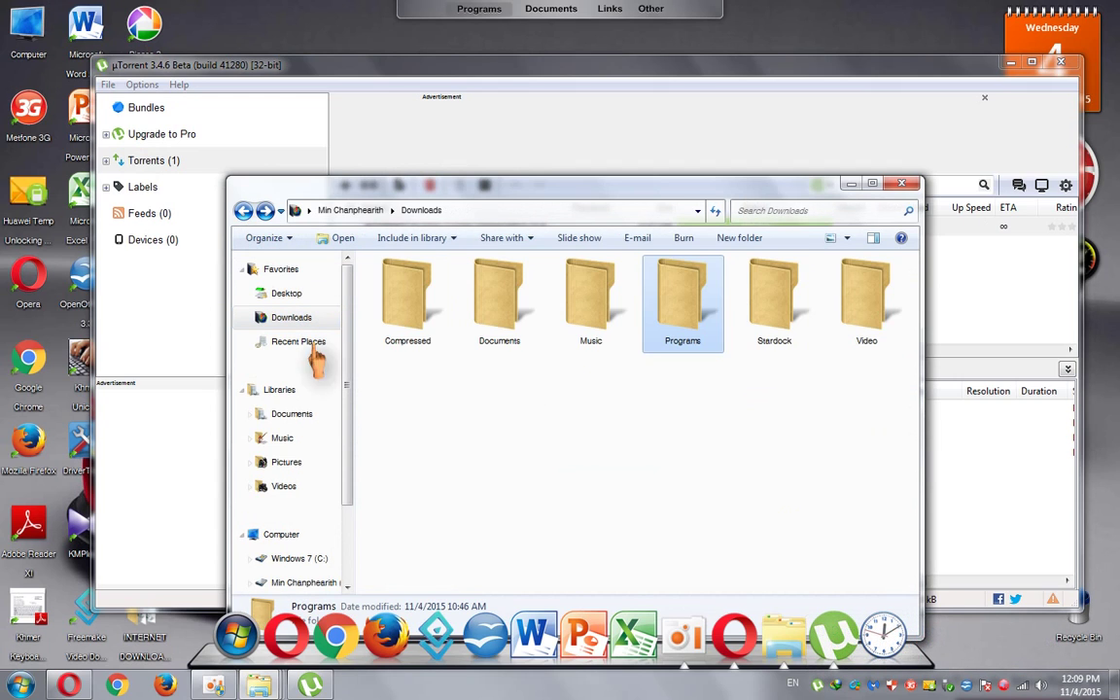
click(303, 416)
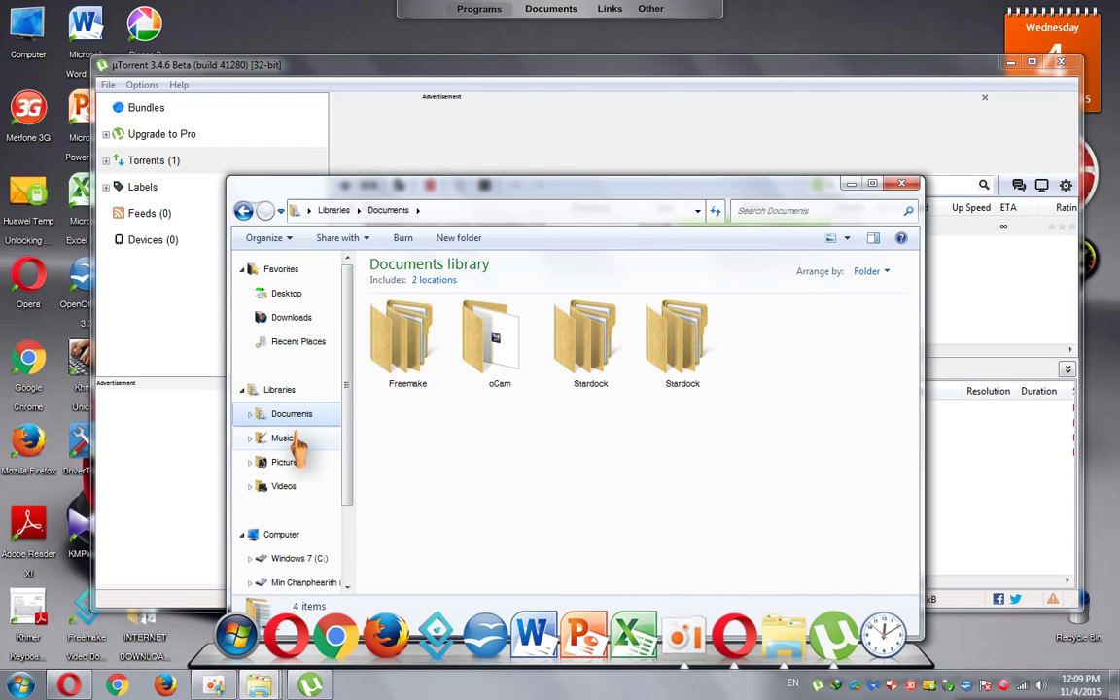
click(287, 442)
click(290, 465)
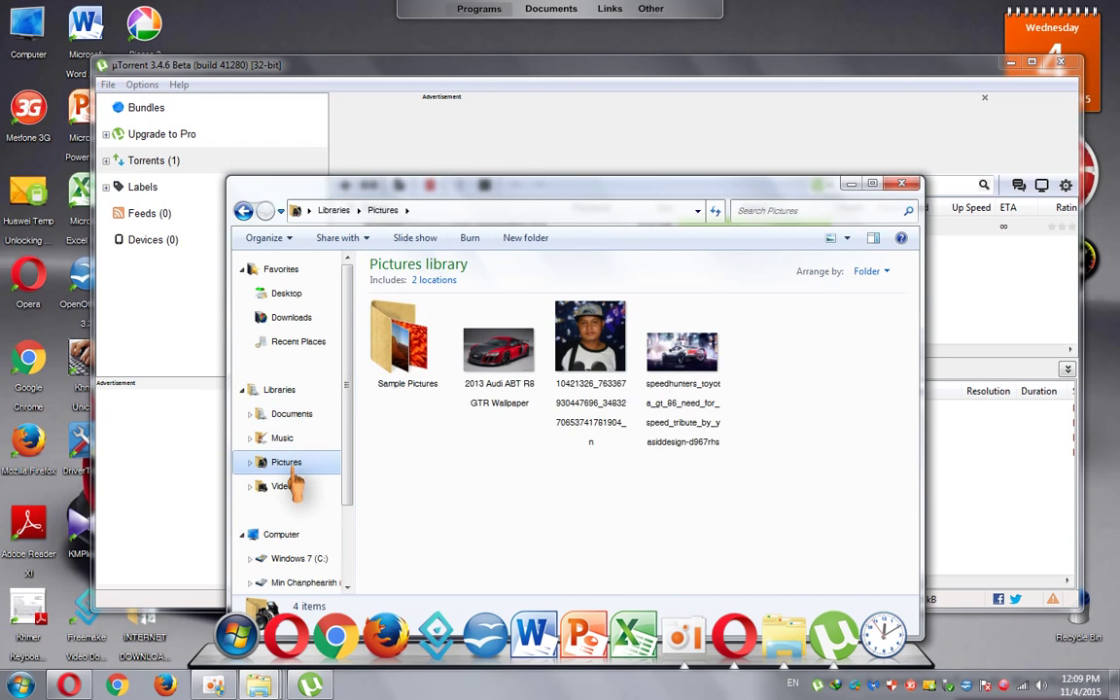
click(284, 486)
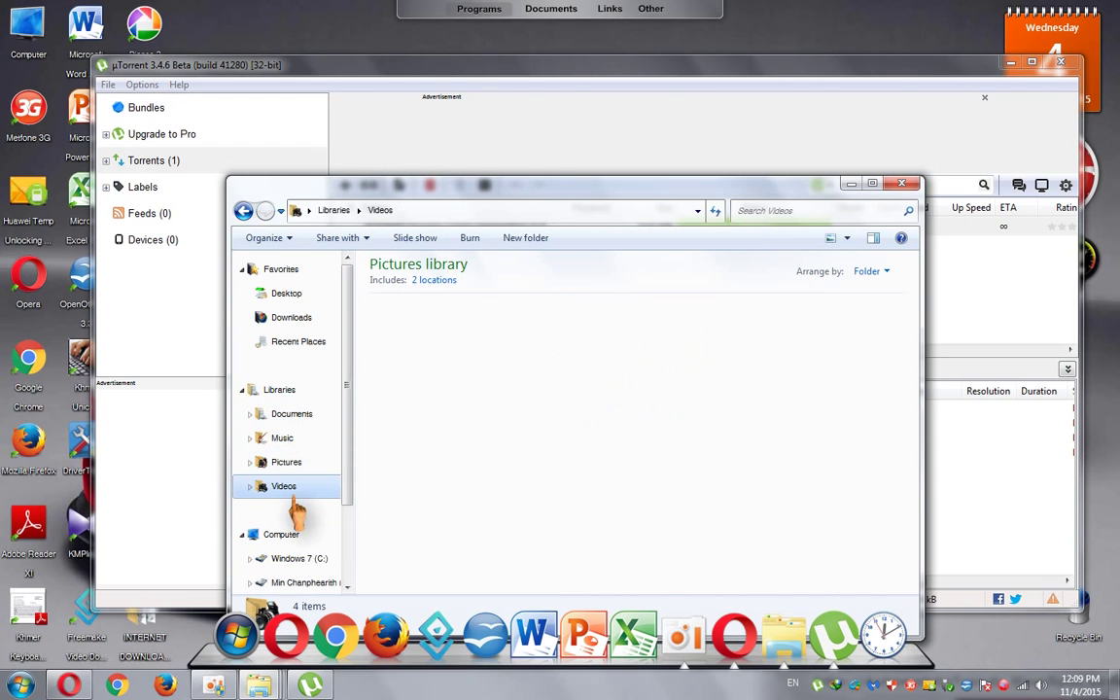
Minimize the Explorer and µTorrent windows and place the downloaded program folder beside the torrent file on the desktop.
click(851, 183)
click(1011, 62)
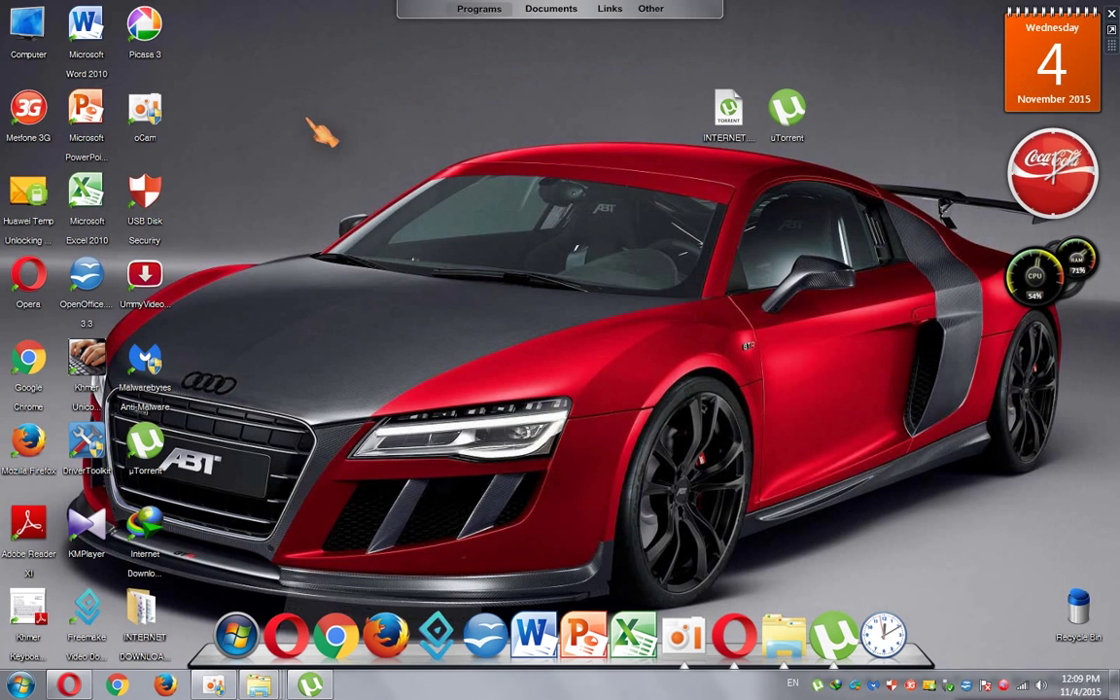
drag(141, 610, 630, 115)
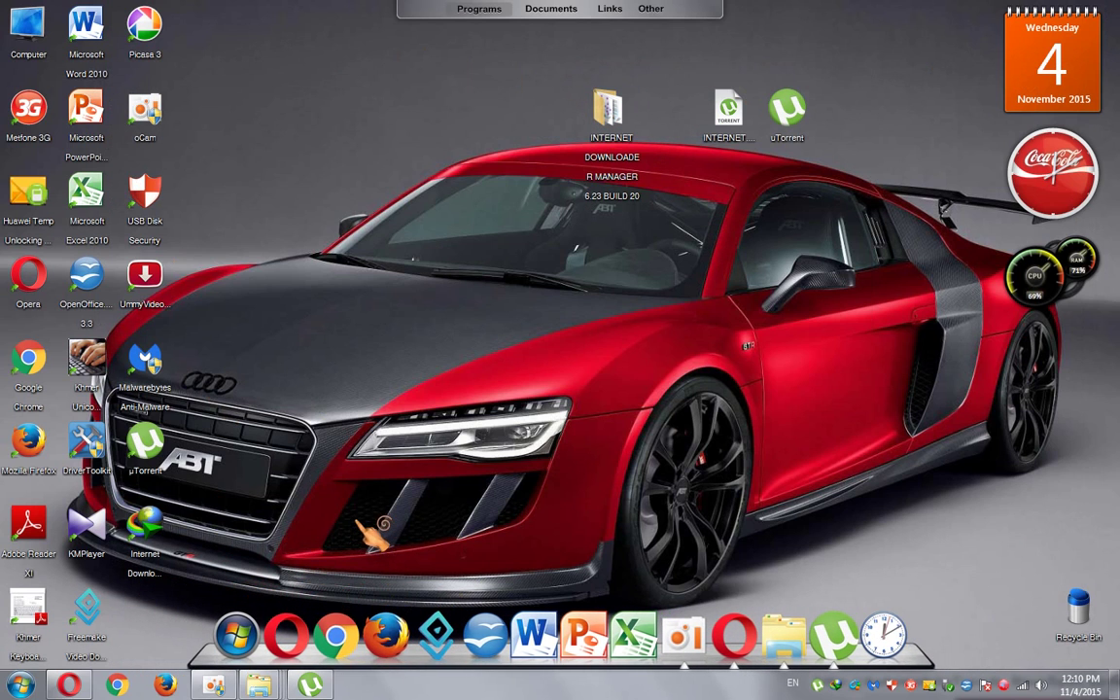
Remove the INTERNET DOWNLOADER MANAGER 6.23 BUILD 20 torrent from the µTorrent list and put the client window away.
click(321, 685)
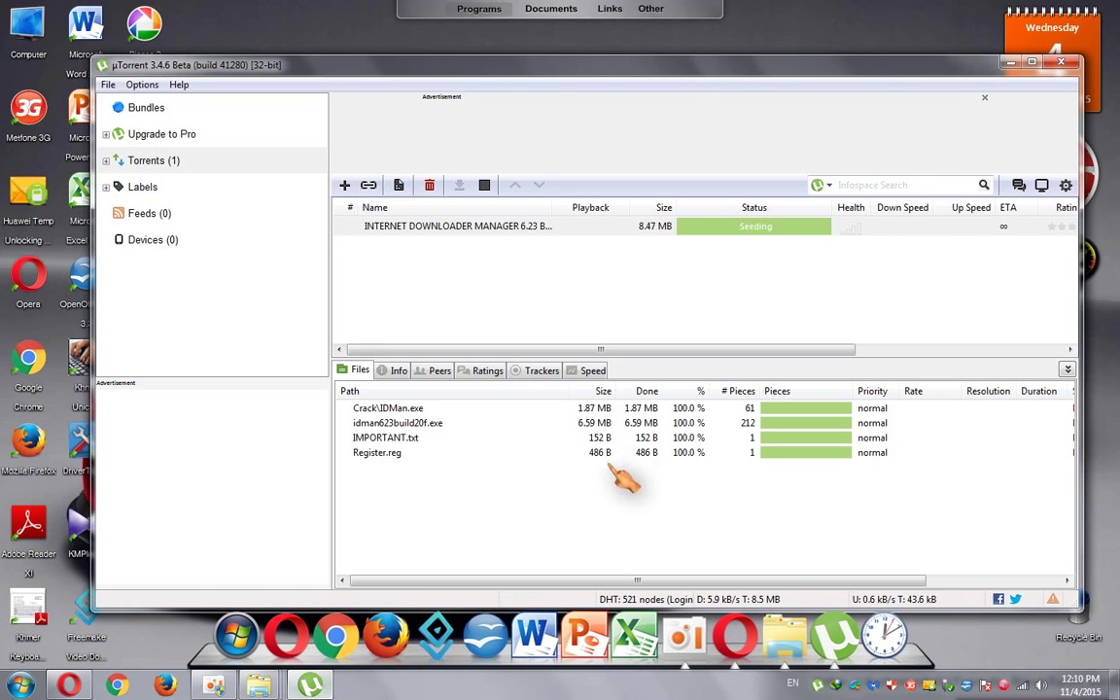
right_click(724, 229)
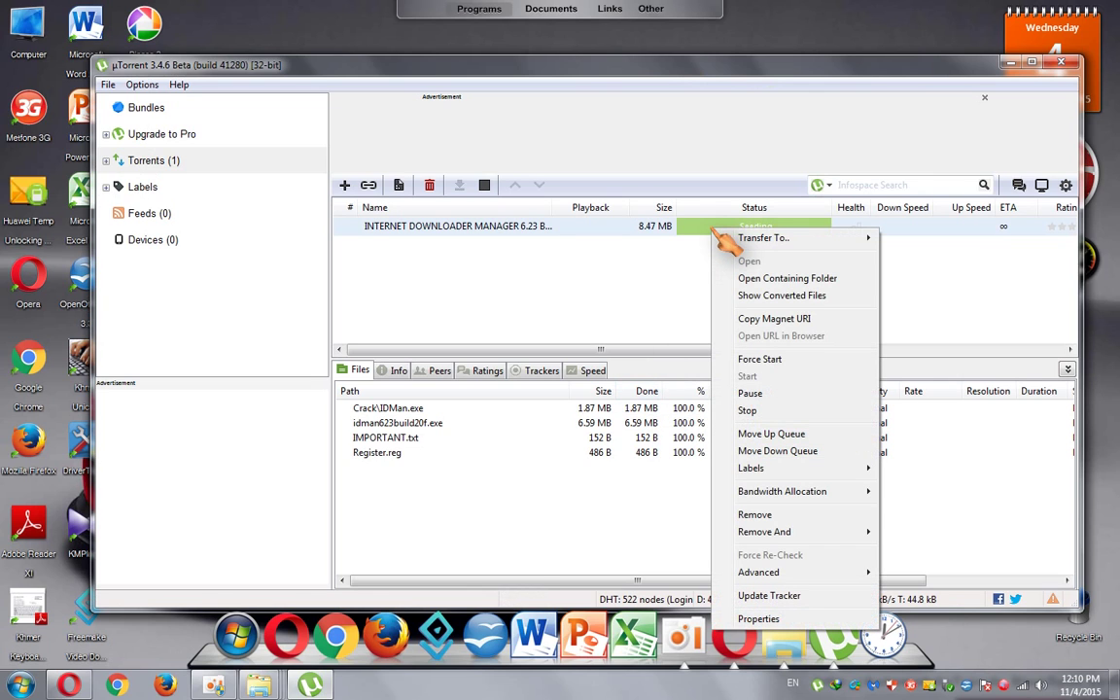
click(767, 518)
click(678, 404)
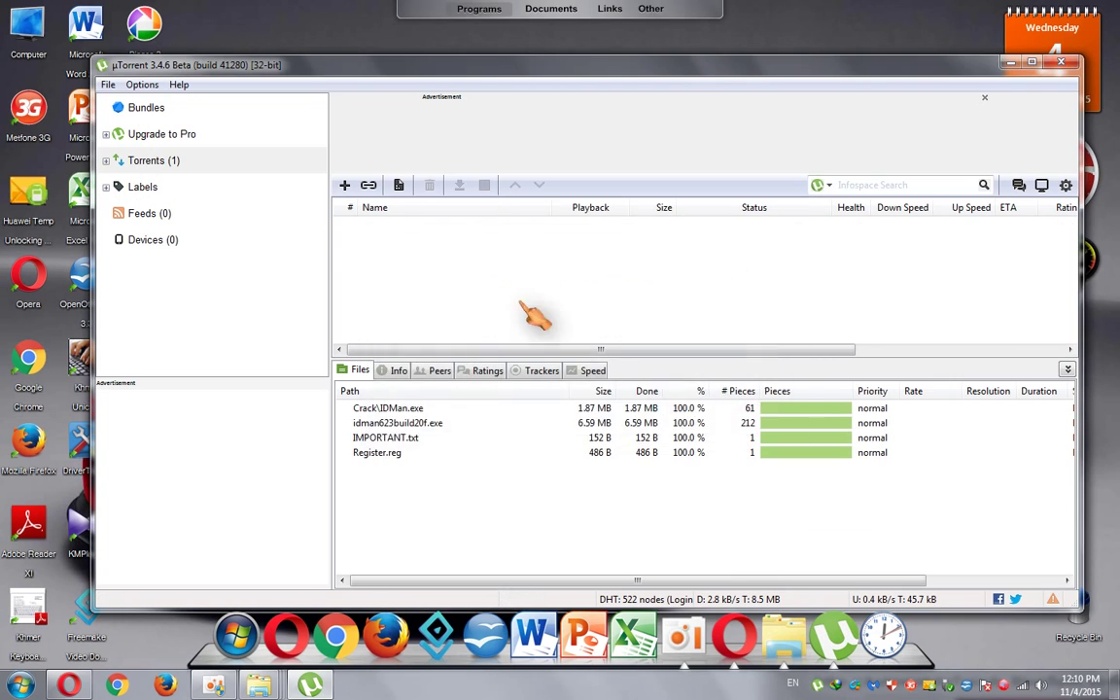
click(1013, 63)
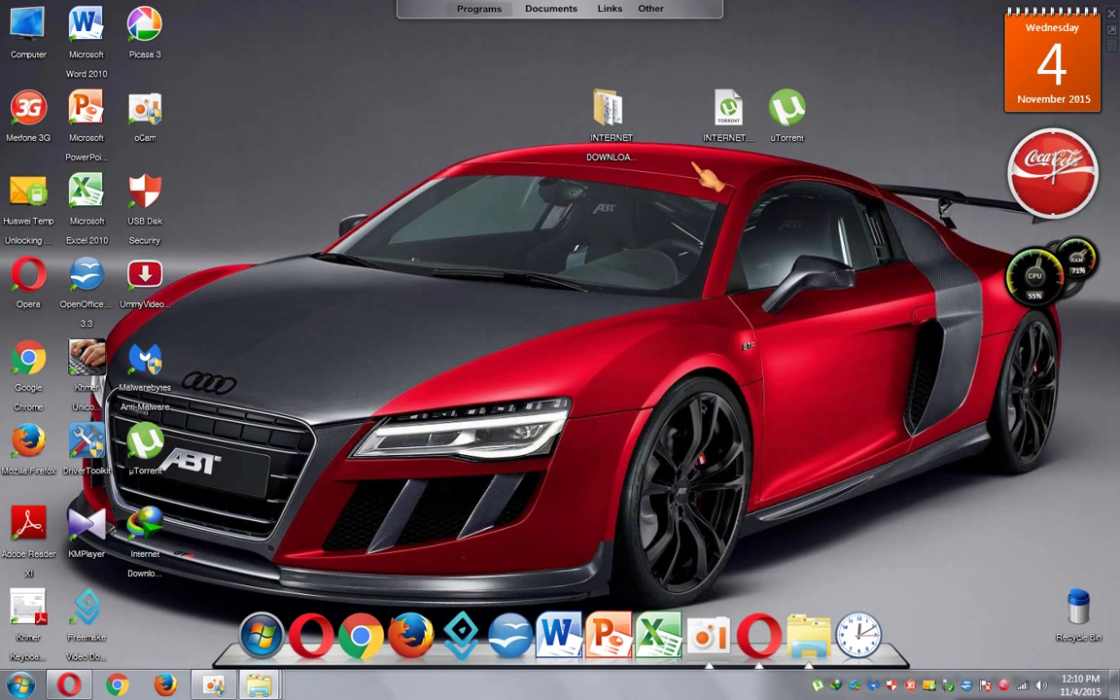
Open the INTERNET DOWNLOADER MANAGER 6.23 BUILD 20 folder from the desktop and move its window clear of the desktop icons.
double_click(608, 113)
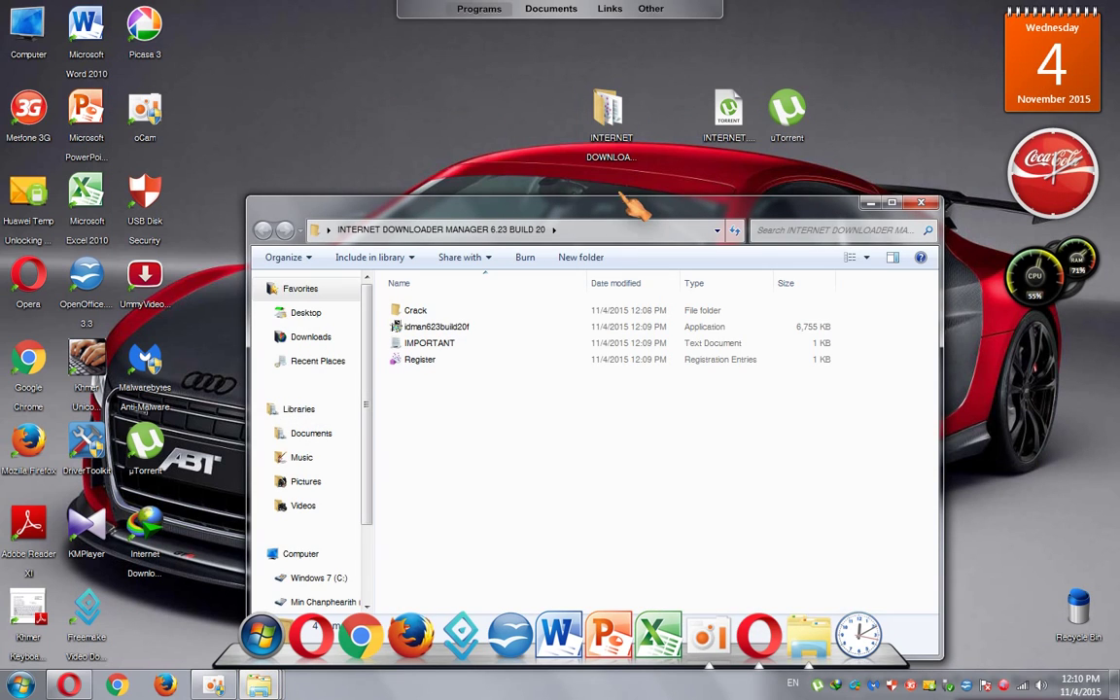
drag(634, 220, 671, 105)
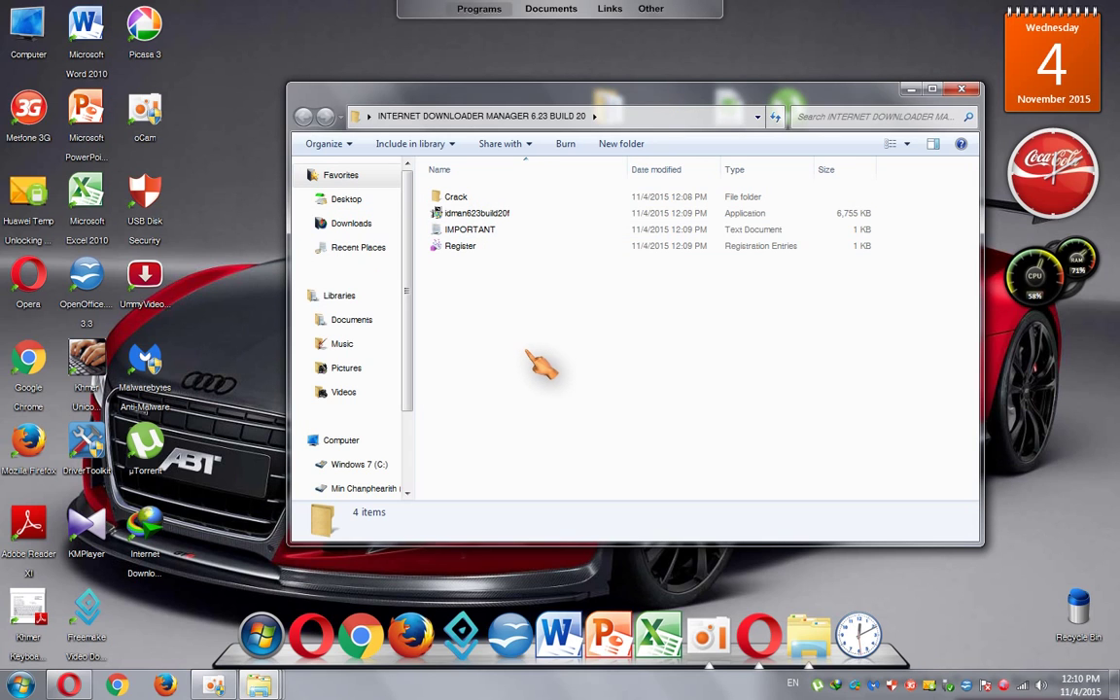
drag(700, 105, 727, 185)
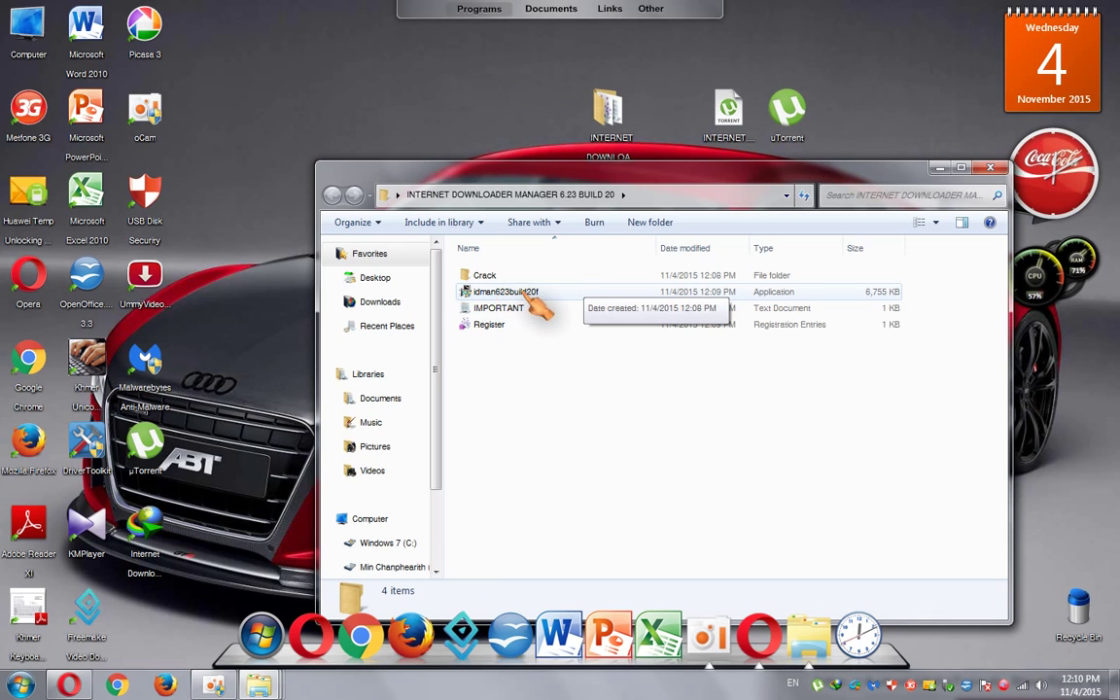
Select the Crack folder and Register file, and open the Internet Download Manager folder in Program Files on the C: drive to check its paste options.
click(488, 278)
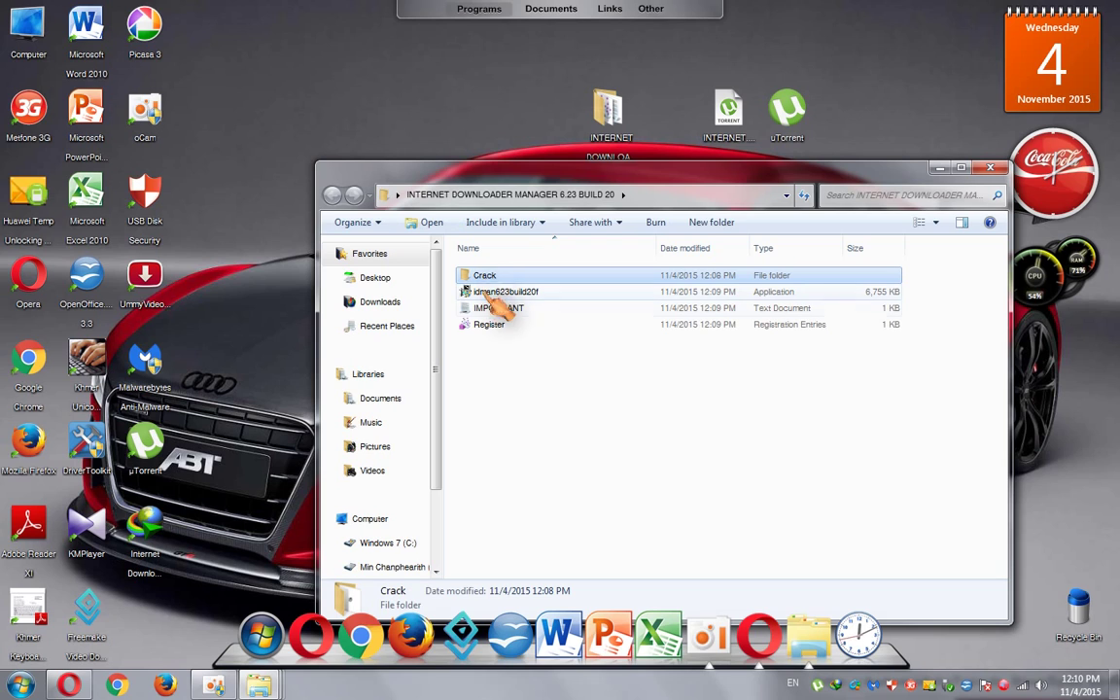
ctrl+click(496, 327)
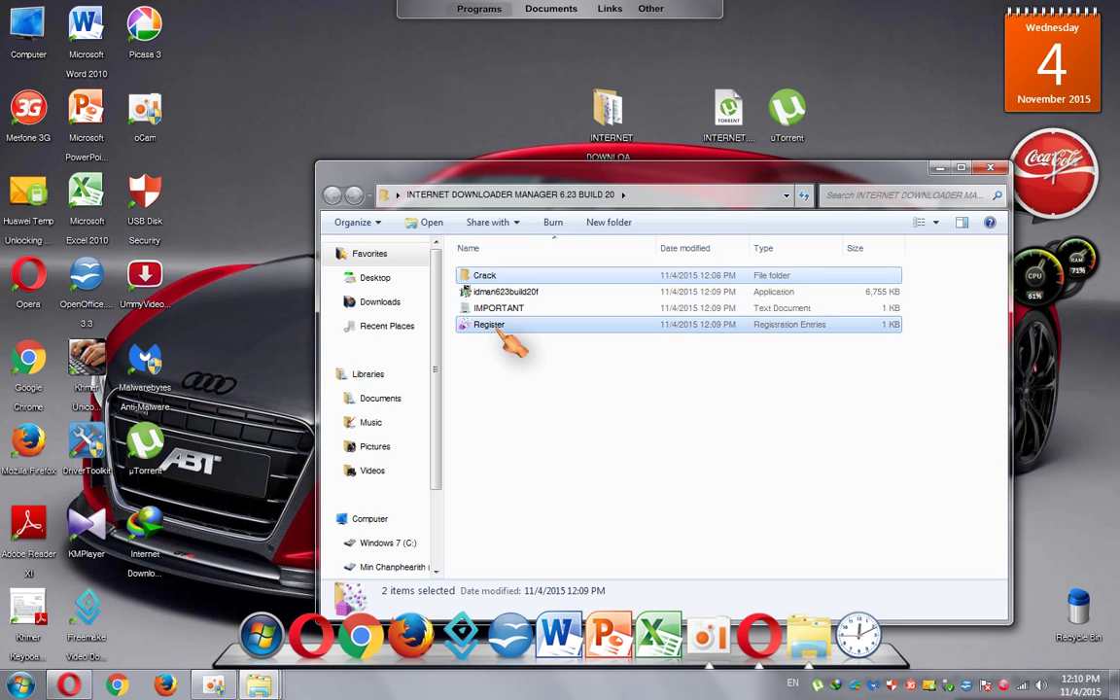
click(410, 543)
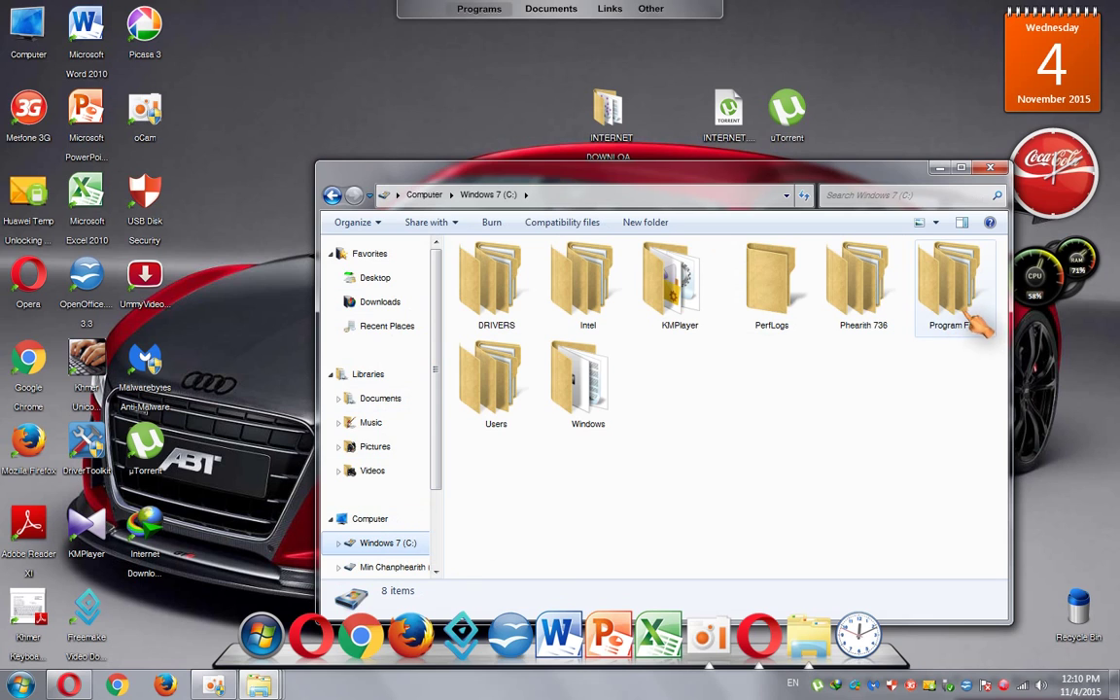
double_click(948, 287)
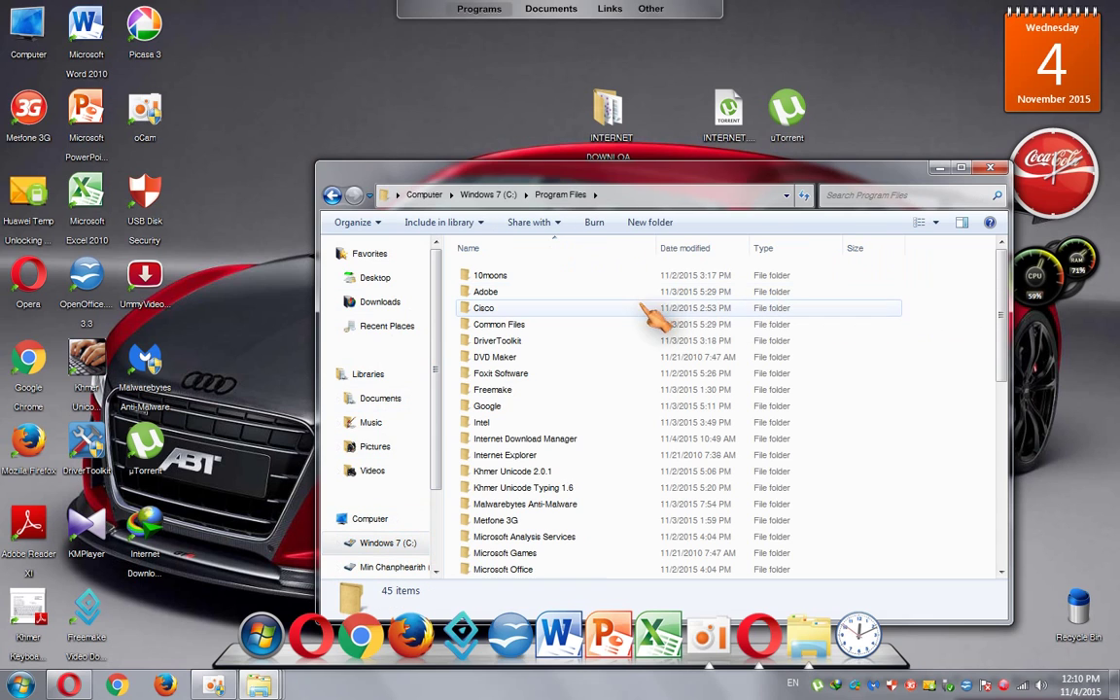
click(546, 448)
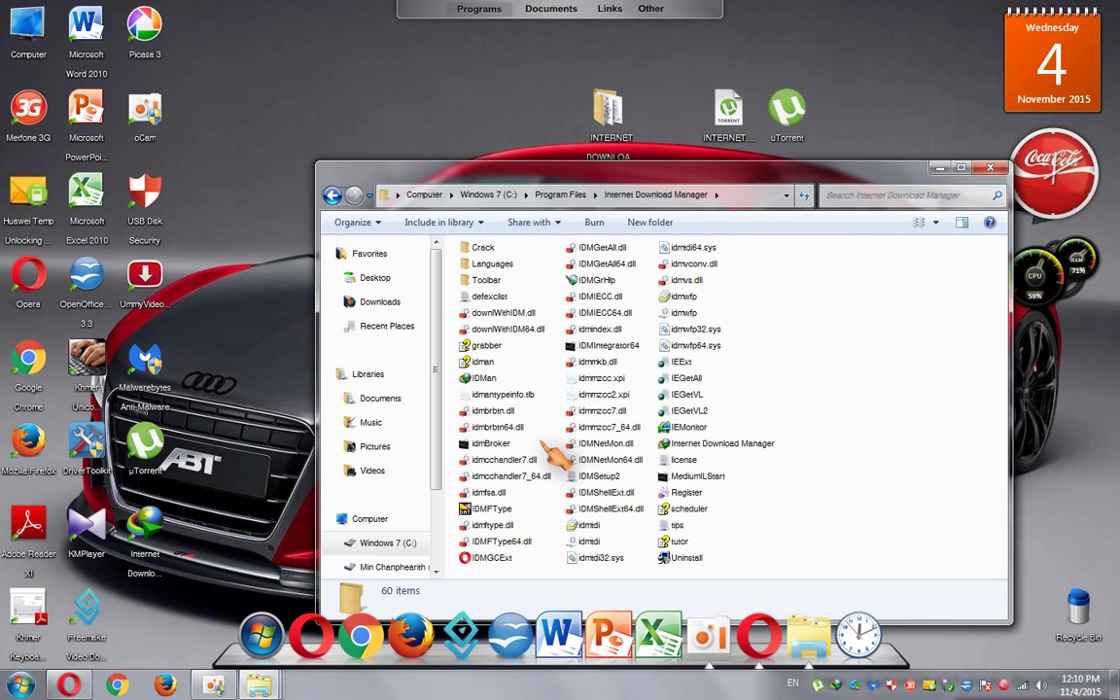
right_click(891, 307)
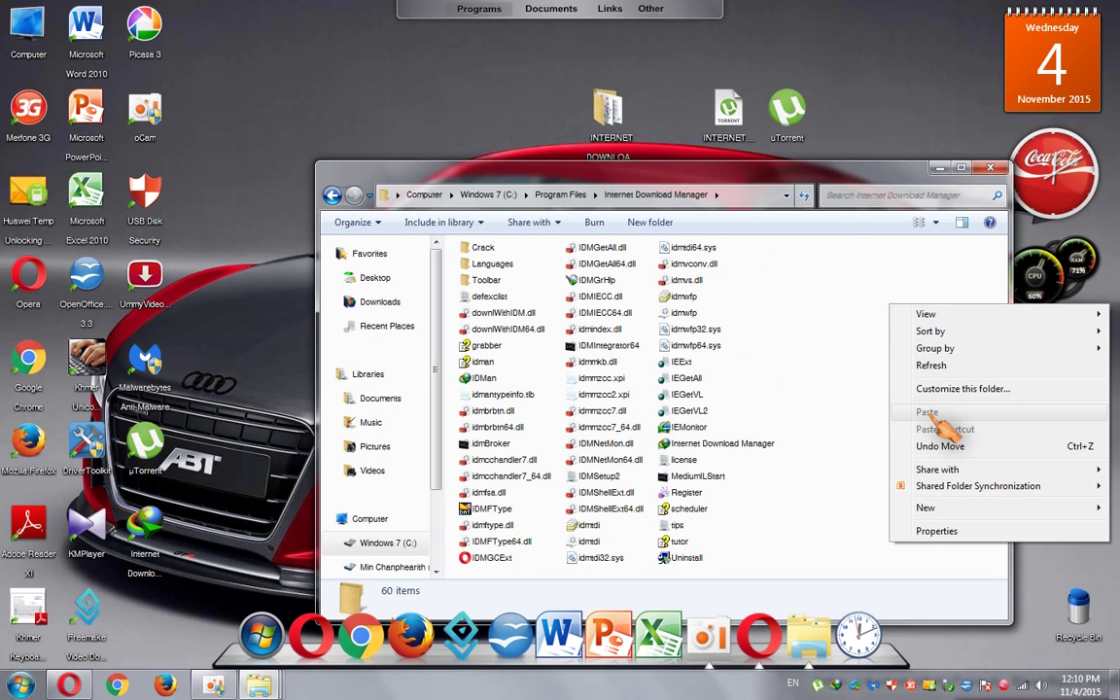
Reopen the downloaded folder from the desktop, select Register and Crack, and return to the installed program folder to check its paste options again.
click(609, 117)
double_click(608, 116)
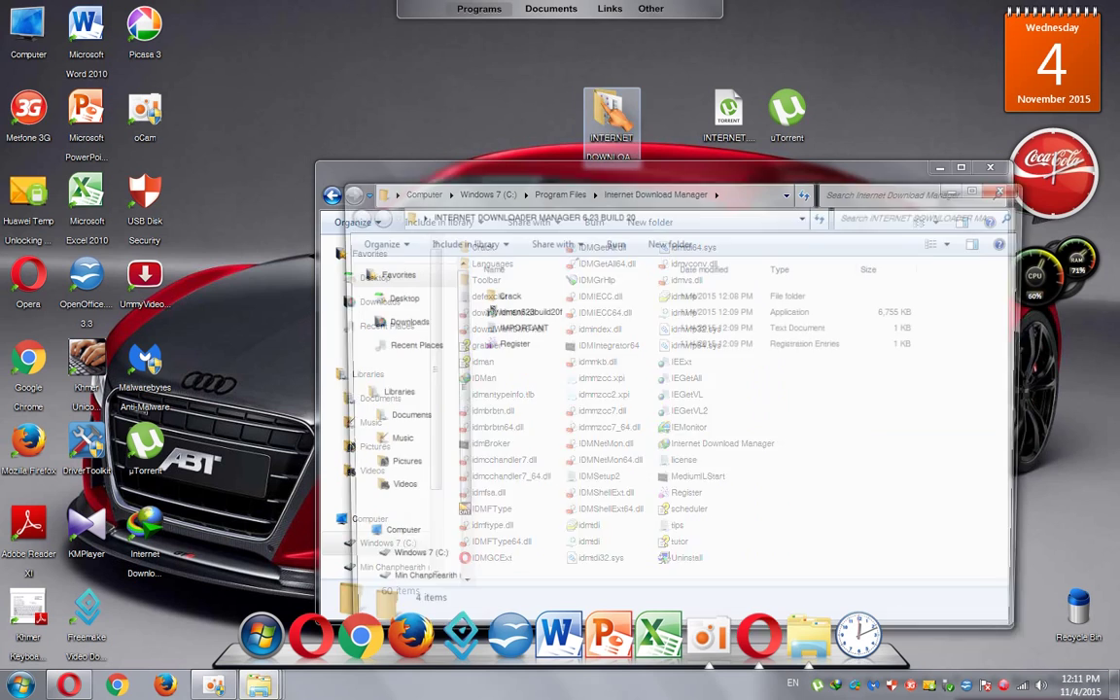
click(529, 342)
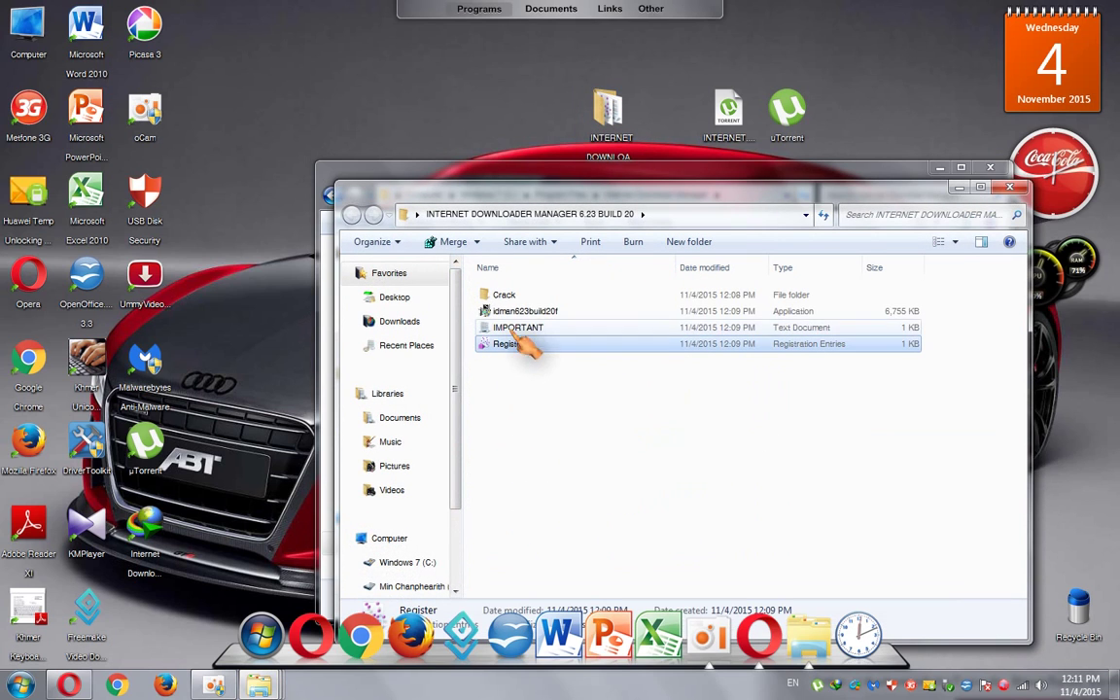
ctrl+click(501, 299)
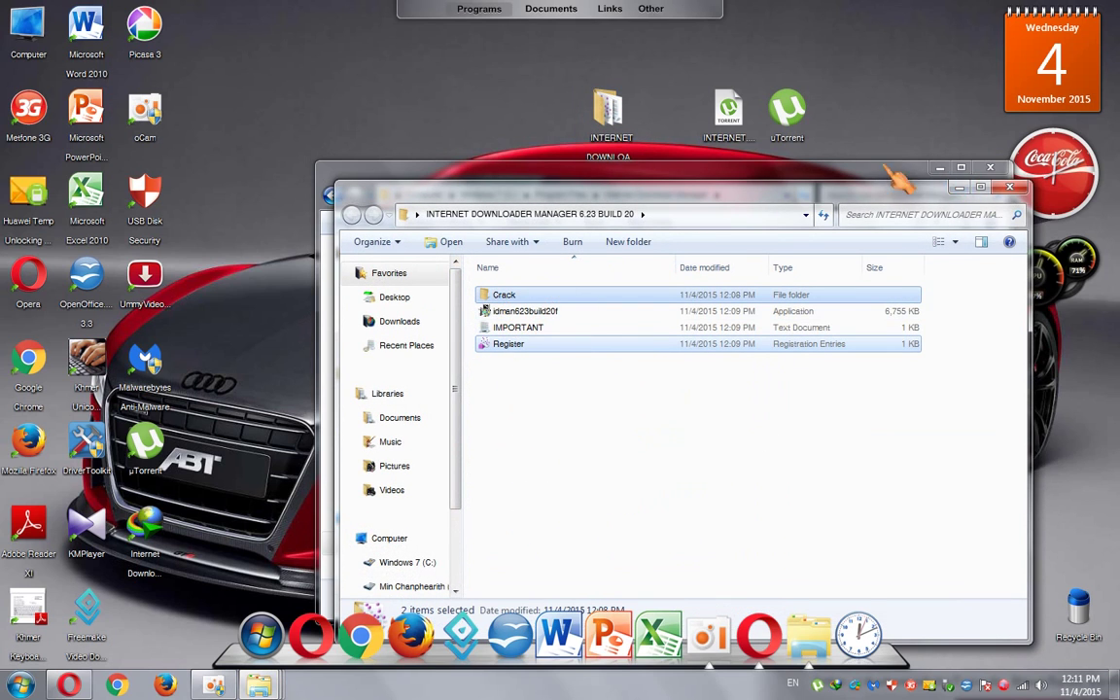
click(890, 175)
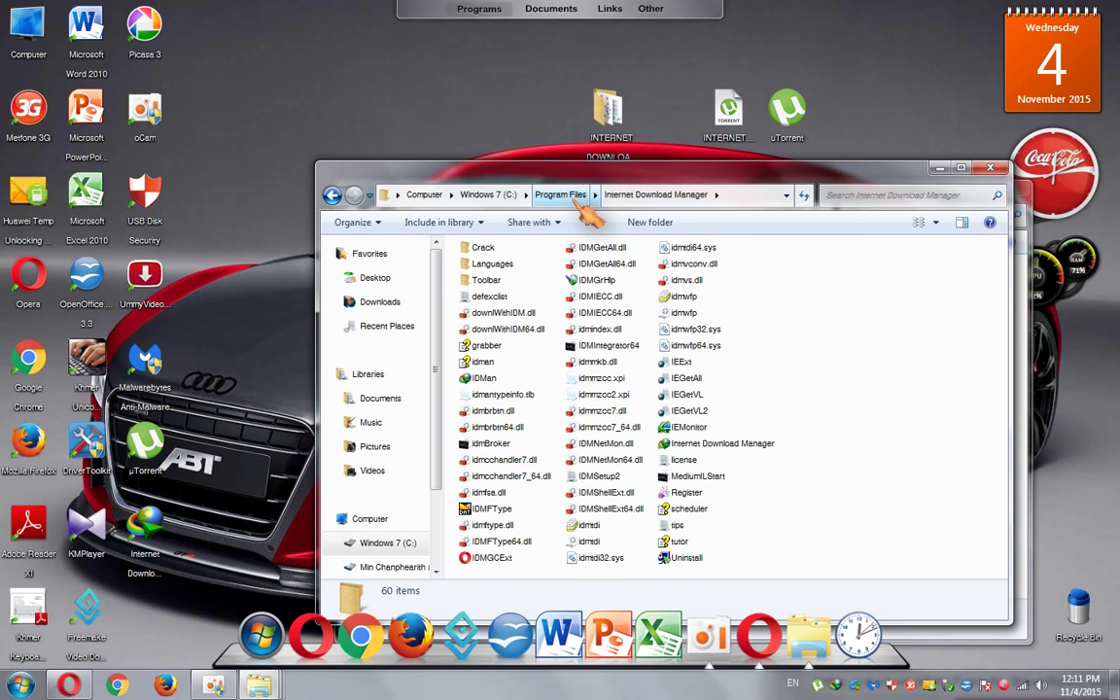
right_click(846, 330)
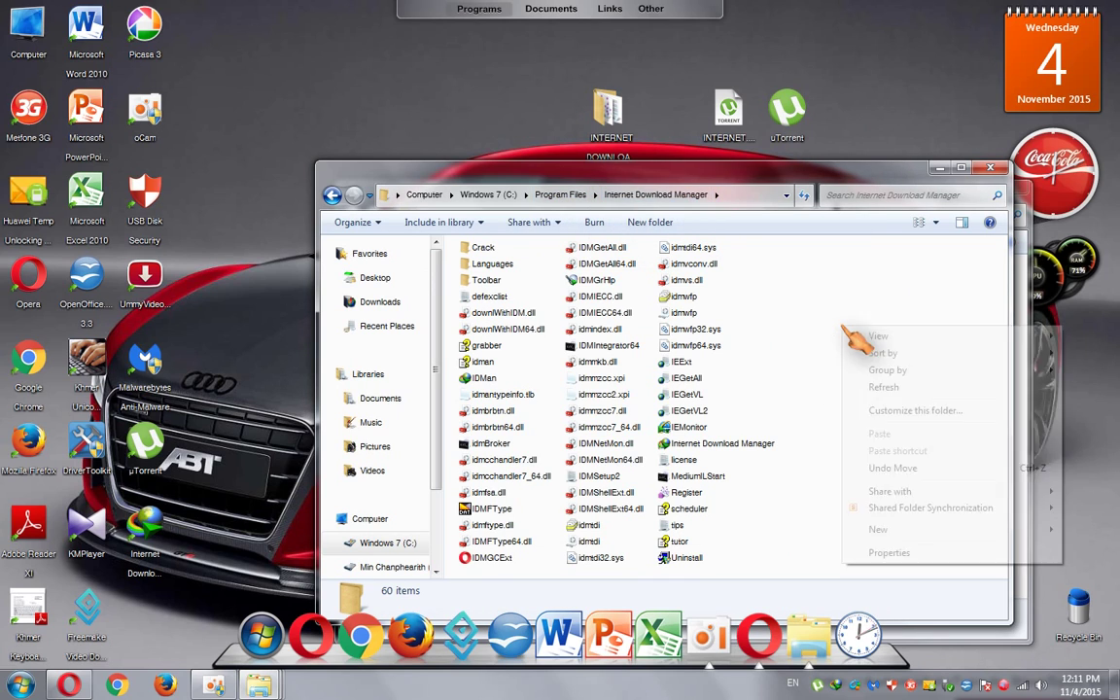
Close both Explorer windows and refresh the desktop.
click(991, 170)
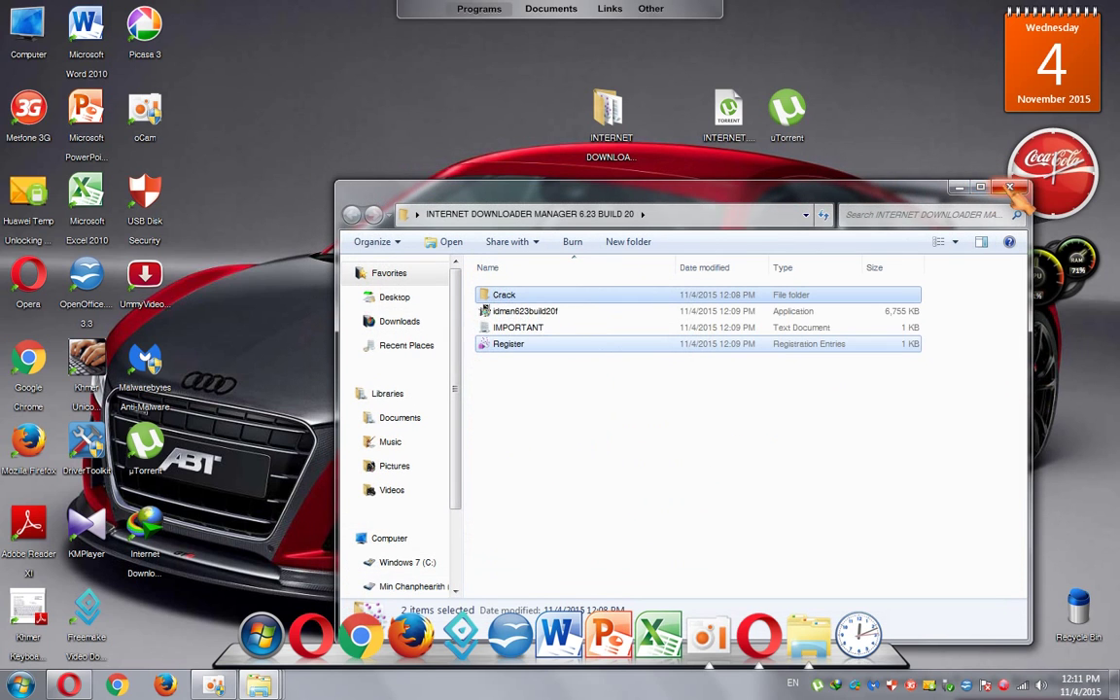
click(1011, 188)
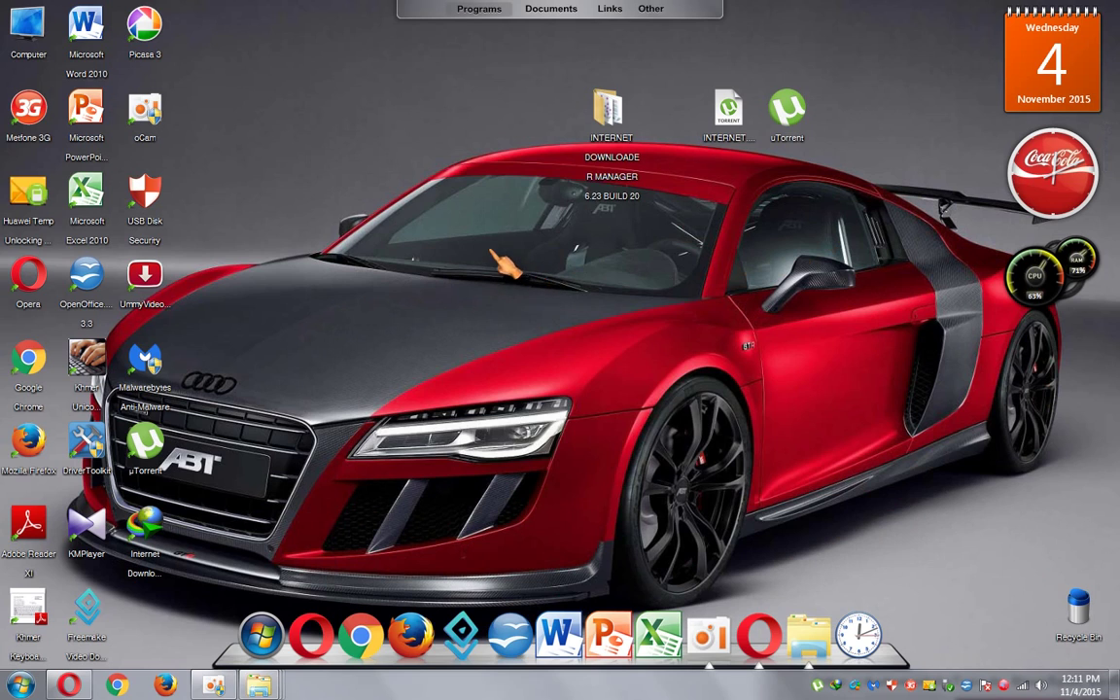
right_click(493, 252)
click(520, 295)
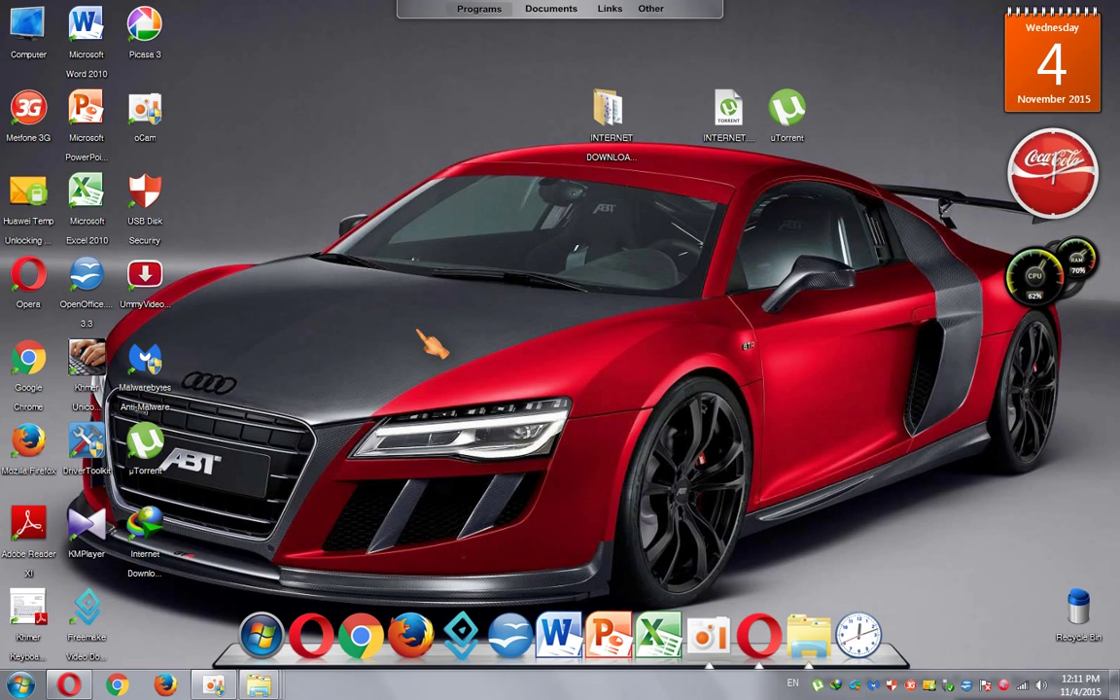
click(216, 685)
click(216, 686)
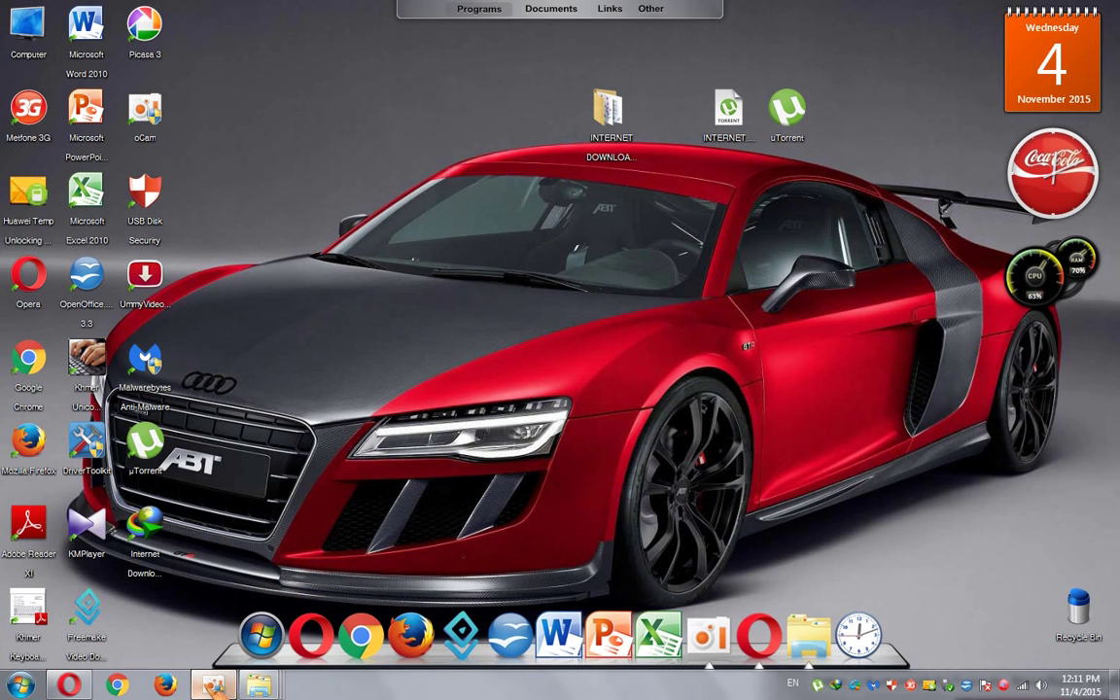